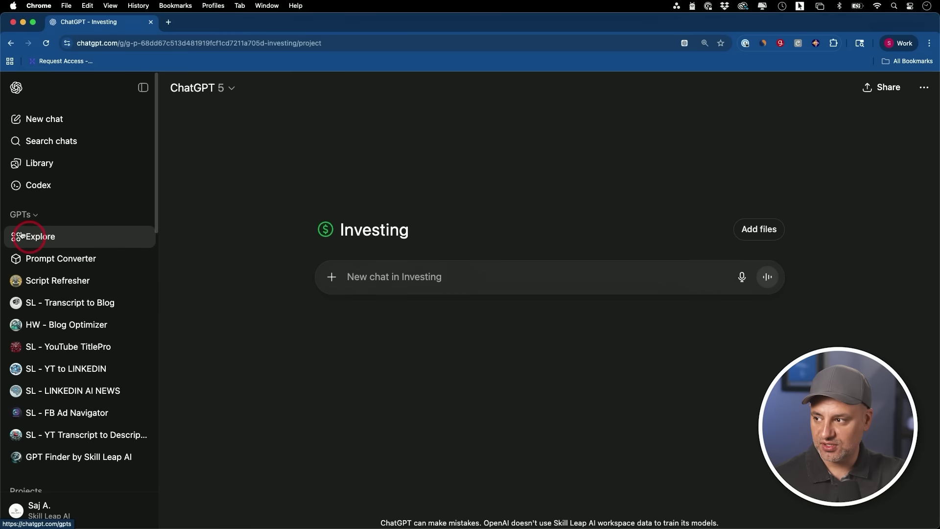
# - Start a new project and open its memory options
pyautogui.scroll(-5, 114, 233)
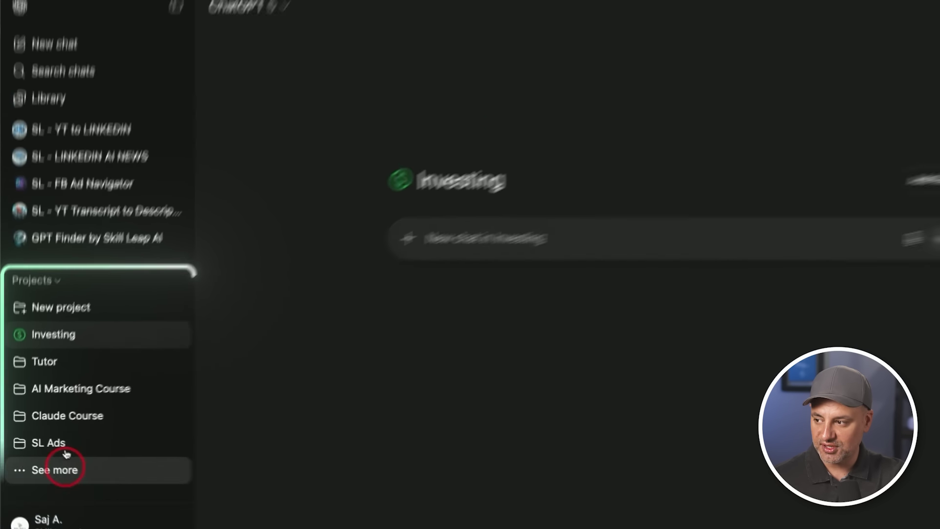
pyautogui.click(63, 303)
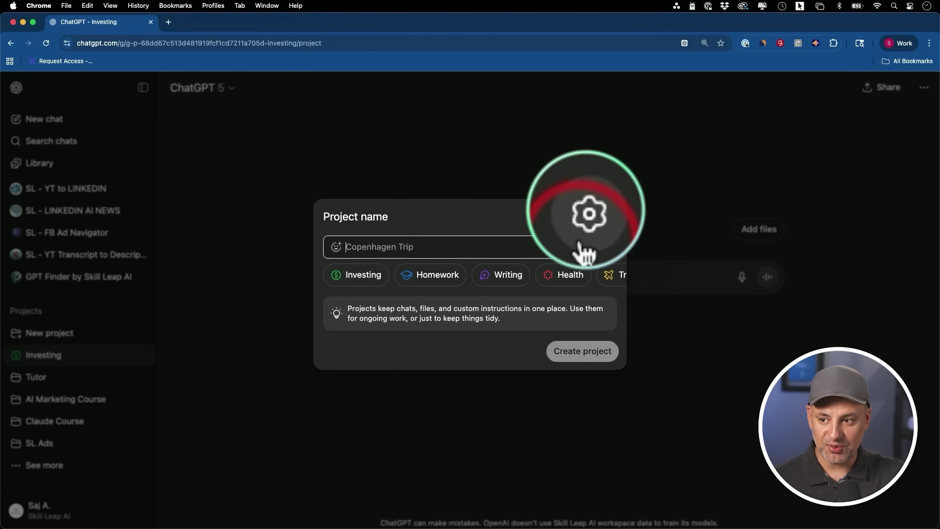
pyautogui.click(586, 216)
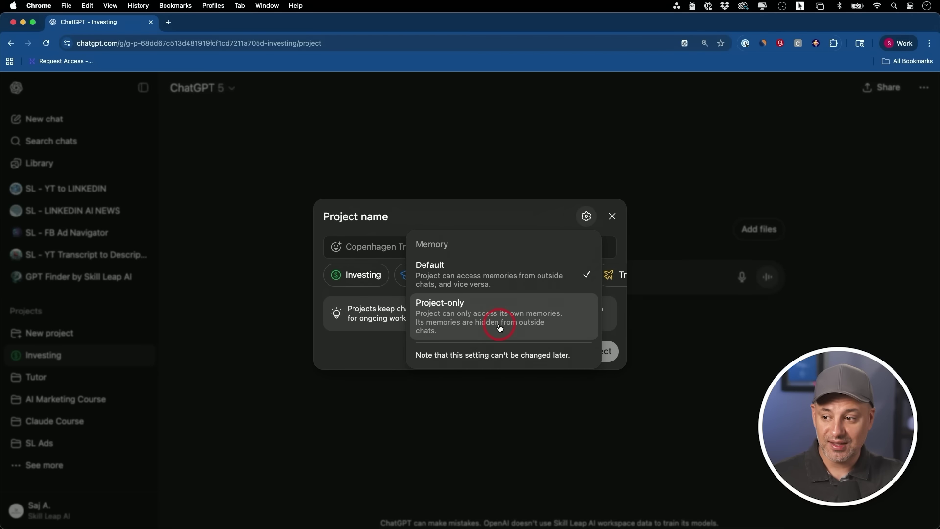
# - Name the project "YouTube Channel manager", give its folder icon the red color, and create it
pyautogui.click(394, 246)
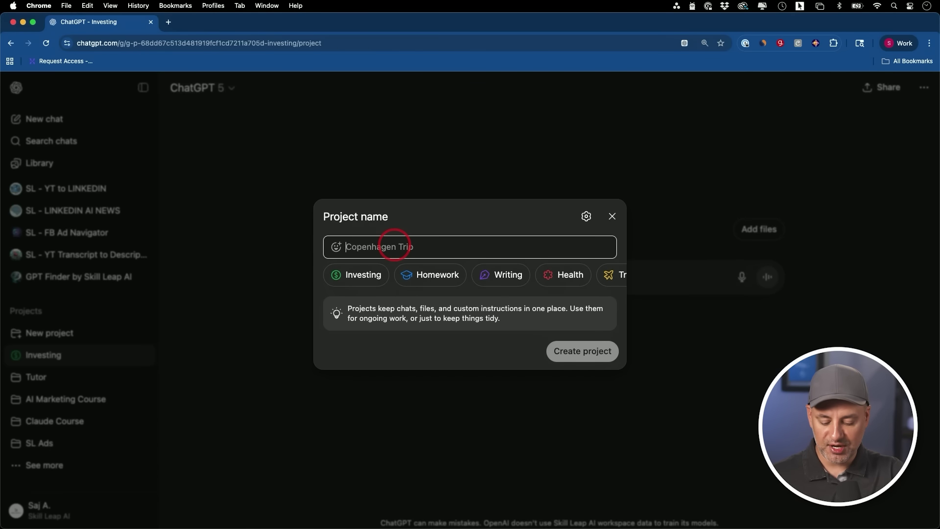
pyautogui.write('YouTube Channel manager')
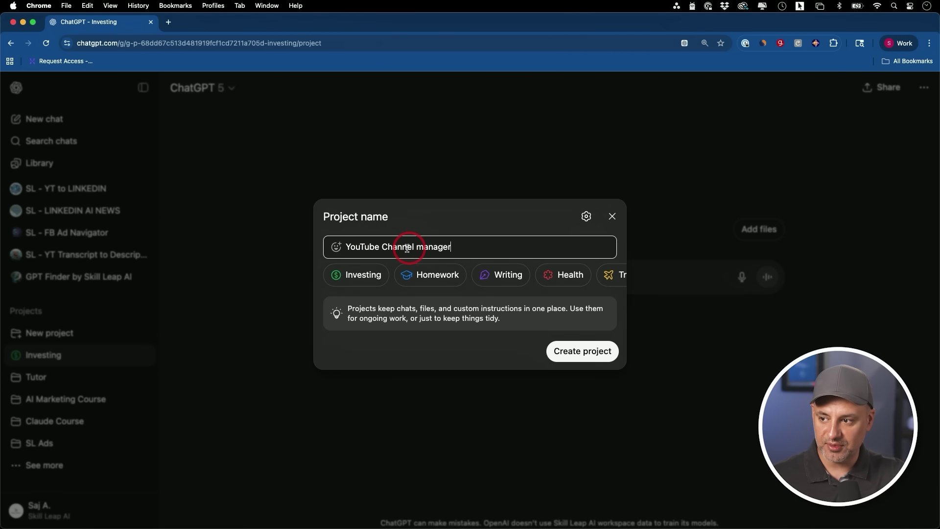
pyautogui.click(335, 251)
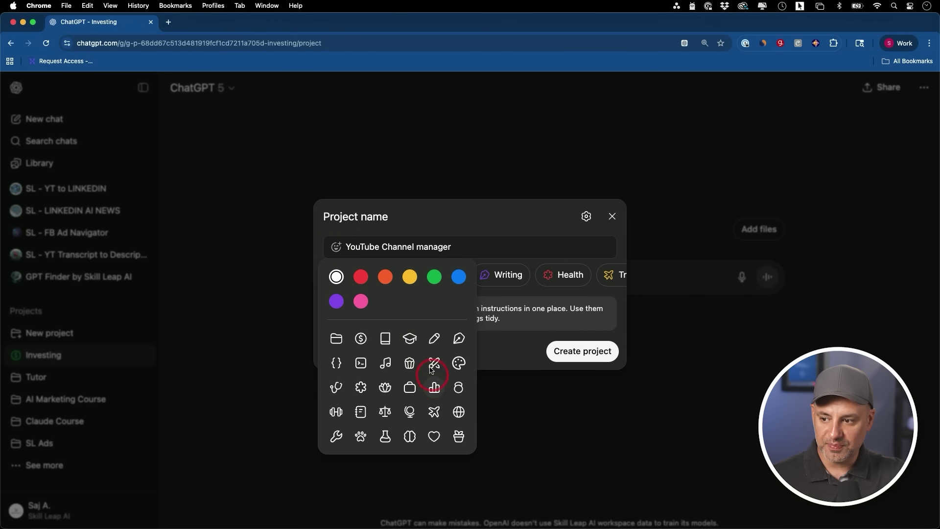
pyautogui.click(361, 277)
pyautogui.click(582, 351)
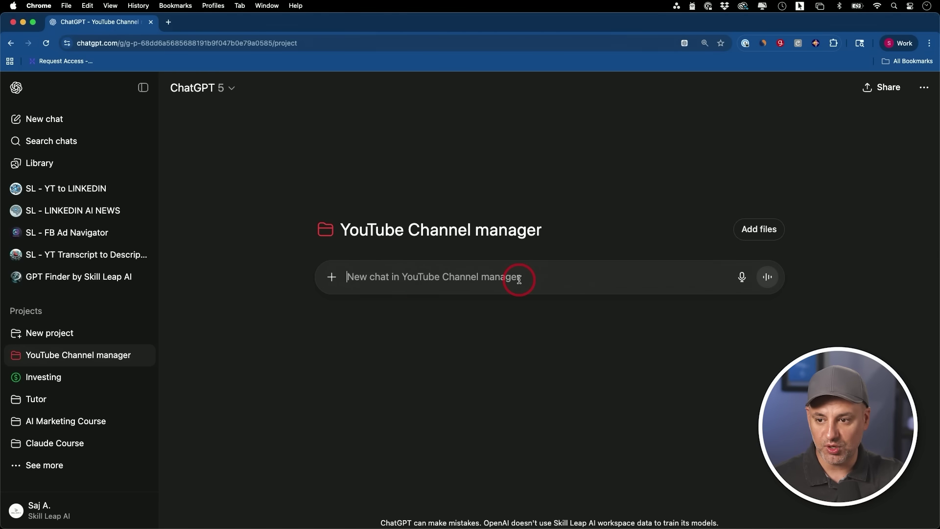
# - Examine the project's file area and the attachment and tool options available for a new chat, including the additional ones
pyautogui.click(744, 232)
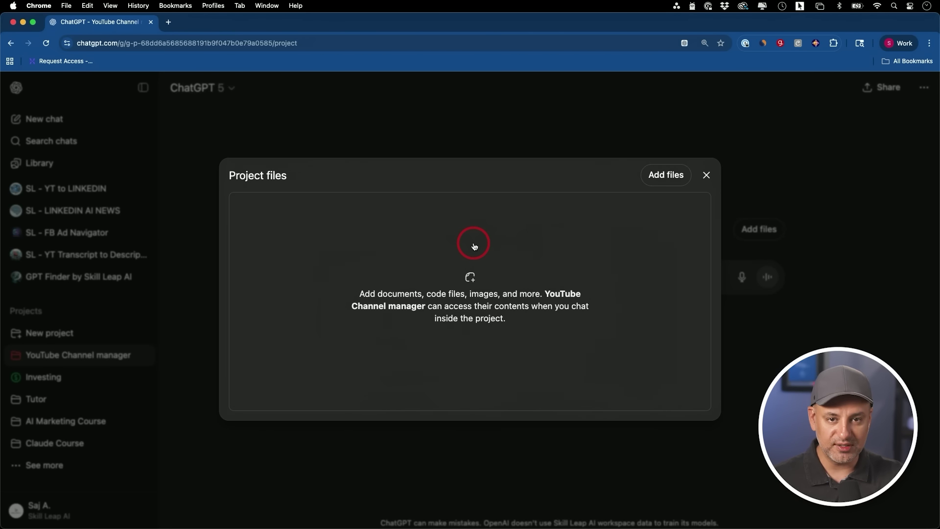
pyautogui.click(706, 175)
pyautogui.click(332, 276)
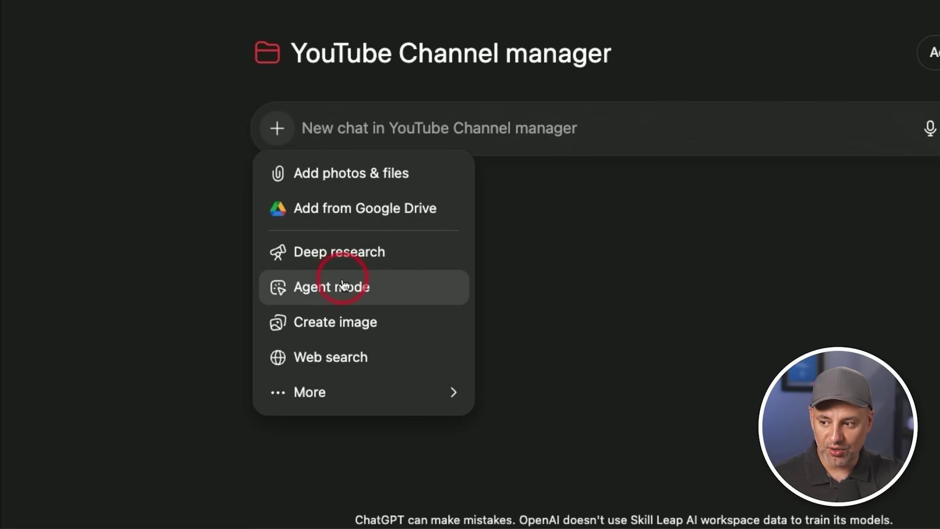
pyautogui.moveTo(361, 390)
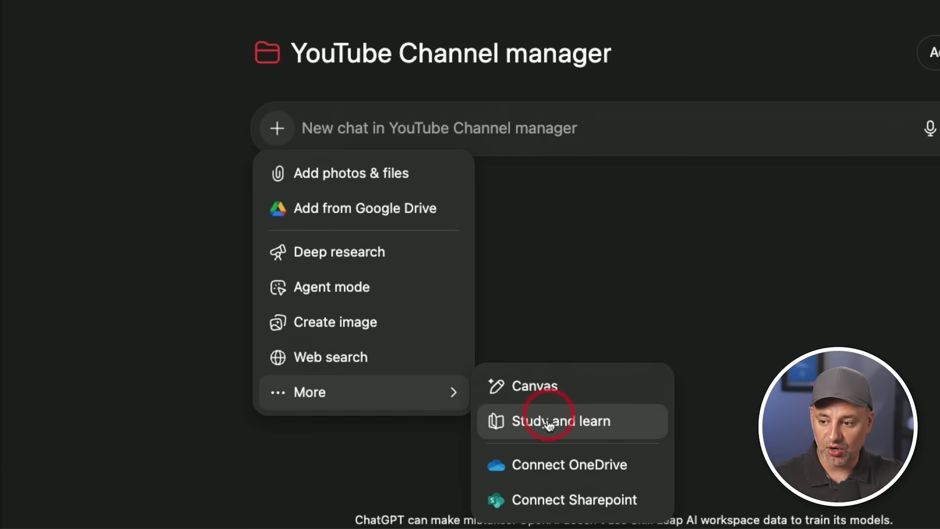
pyautogui.click(510, 359)
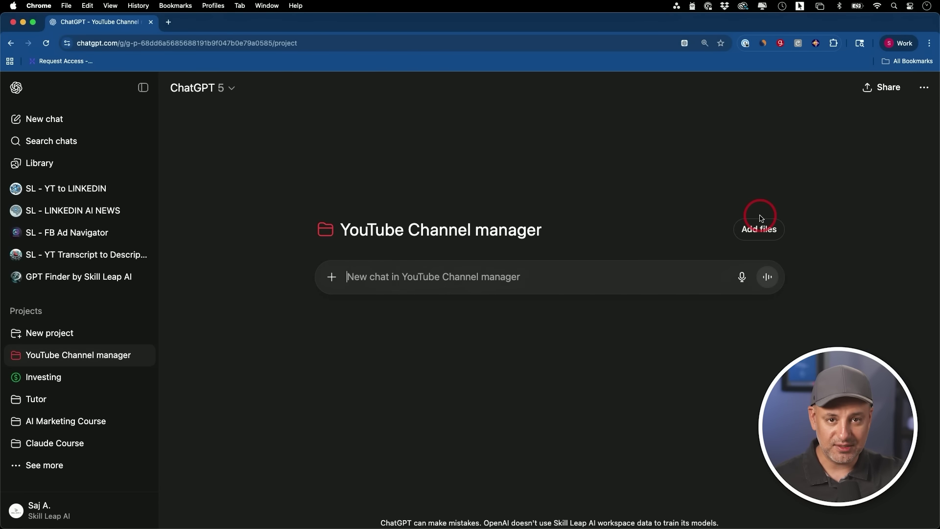
pyautogui.click(924, 88)
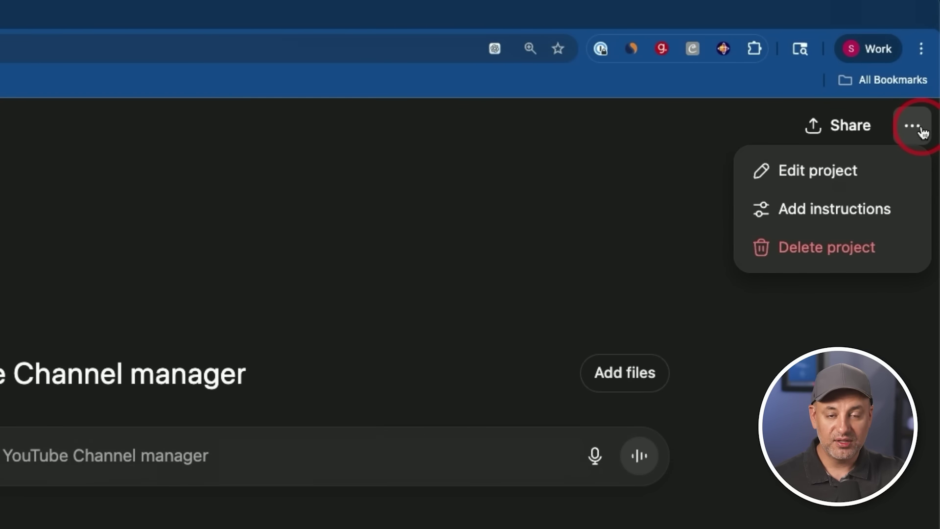
pyautogui.click(839, 216)
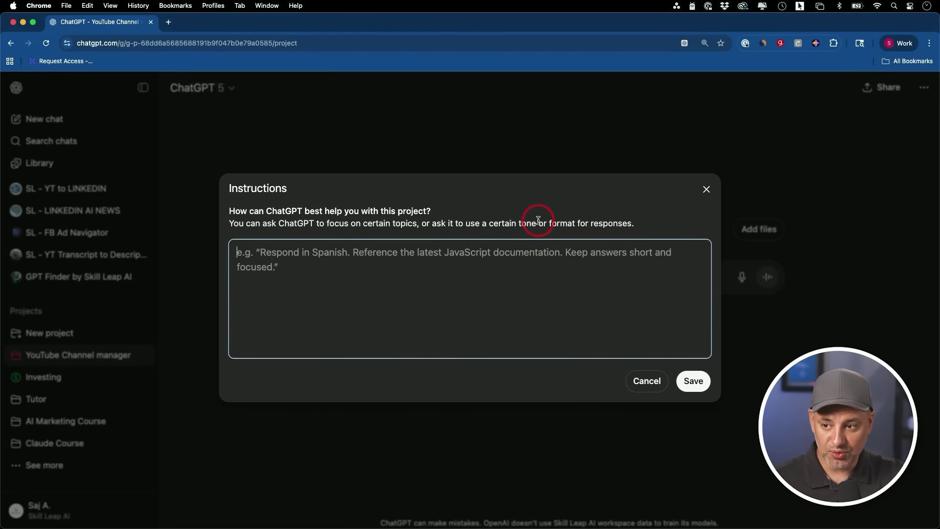
pyautogui.click(647, 382)
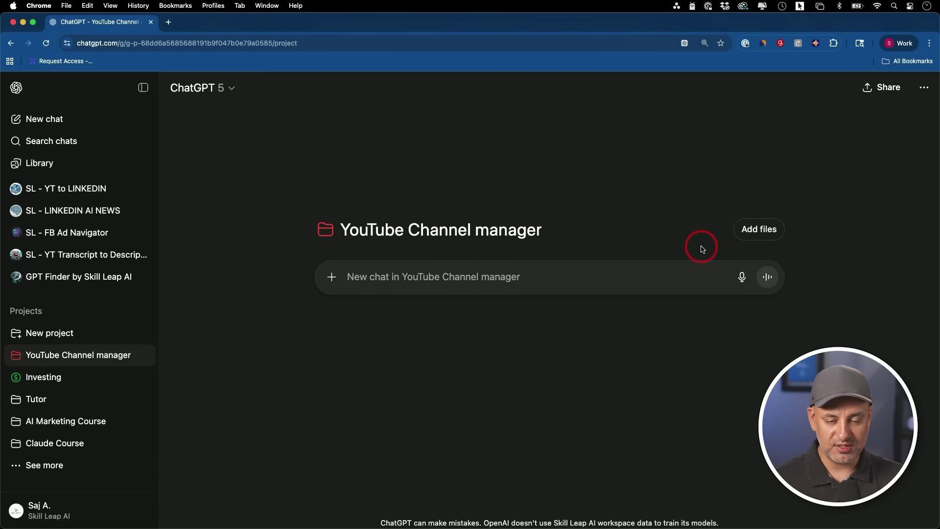
# - Save project instructions to plan the next four uploads, keep answers under five bullet points, use a casual tone, and ask follow-up questions if more info is needed
pyautogui.click(924, 88)
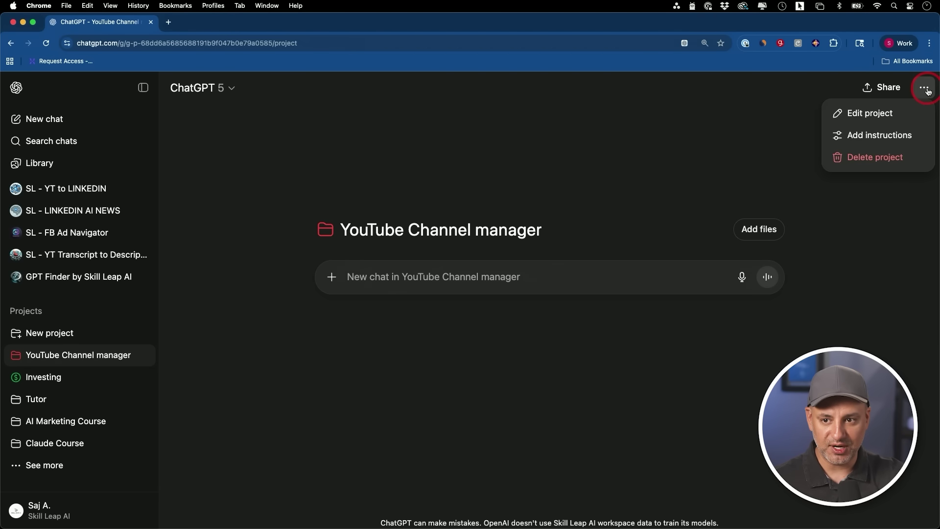
pyautogui.click(880, 135)
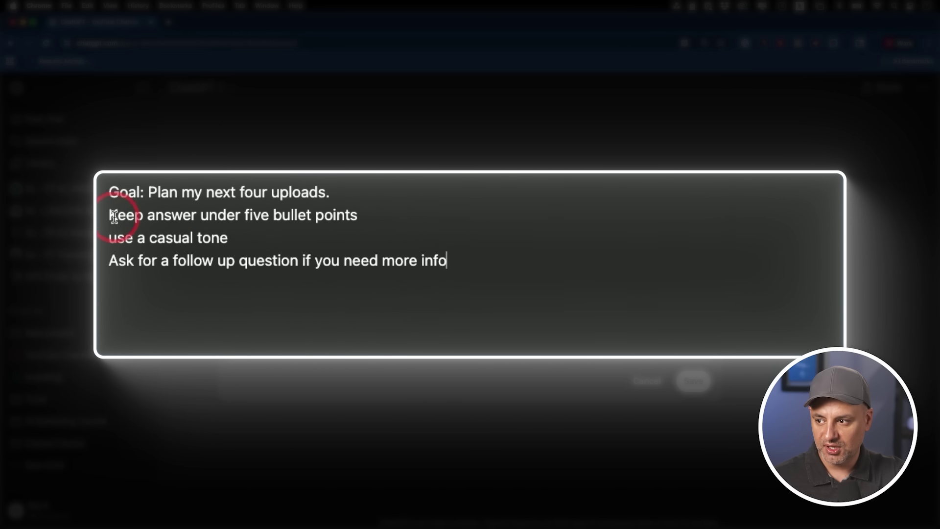
pyautogui.moveTo(109, 214); pyautogui.dragTo(377, 214)
pyautogui.click(377, 214)
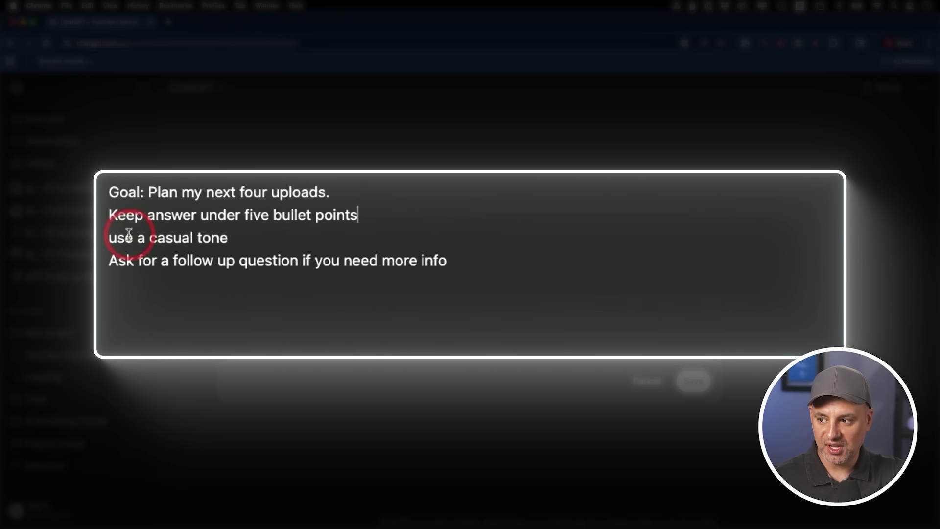
pyautogui.moveTo(111, 238); pyautogui.dragTo(243, 238)
pyautogui.click(243, 238)
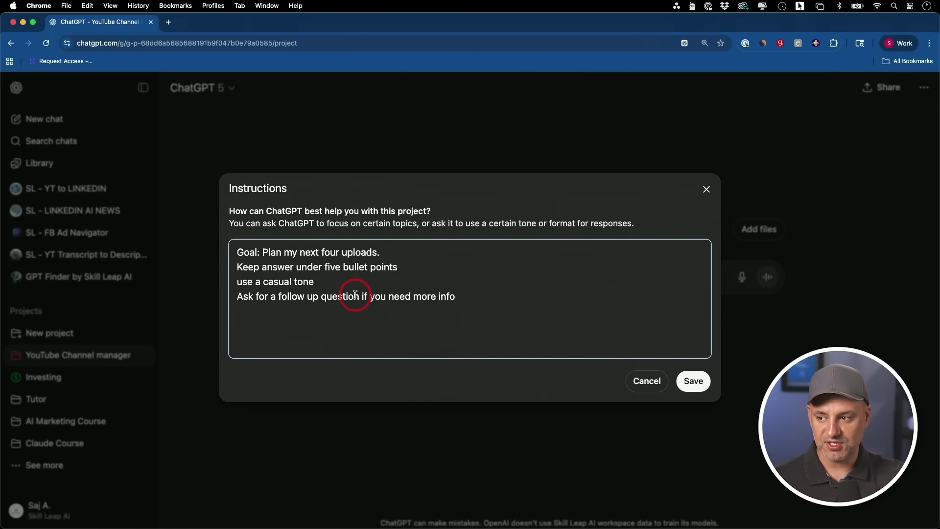
pyautogui.click(703, 384)
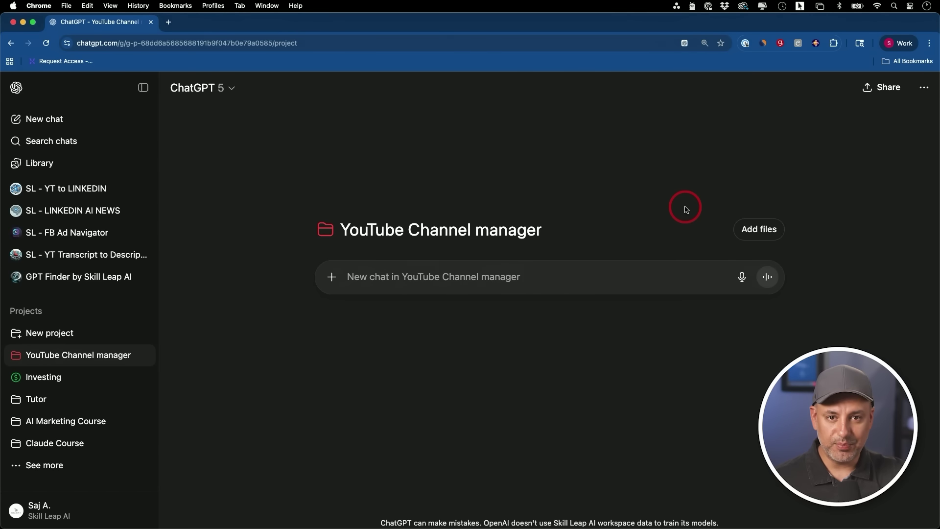
# - Open the project files, and in a separate chat run Deep research on "research what makes a great youtube video and give me a full report"
pyautogui.click(746, 232)
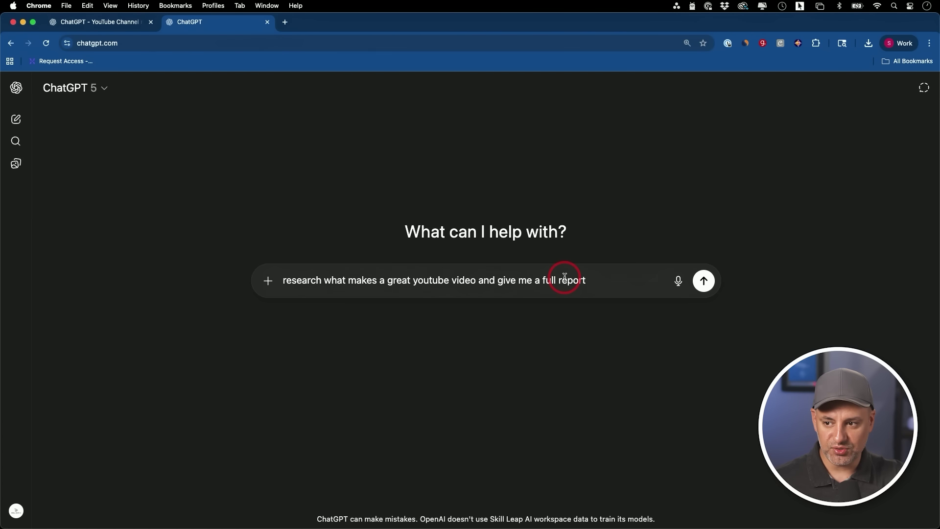
pyautogui.click(268, 280)
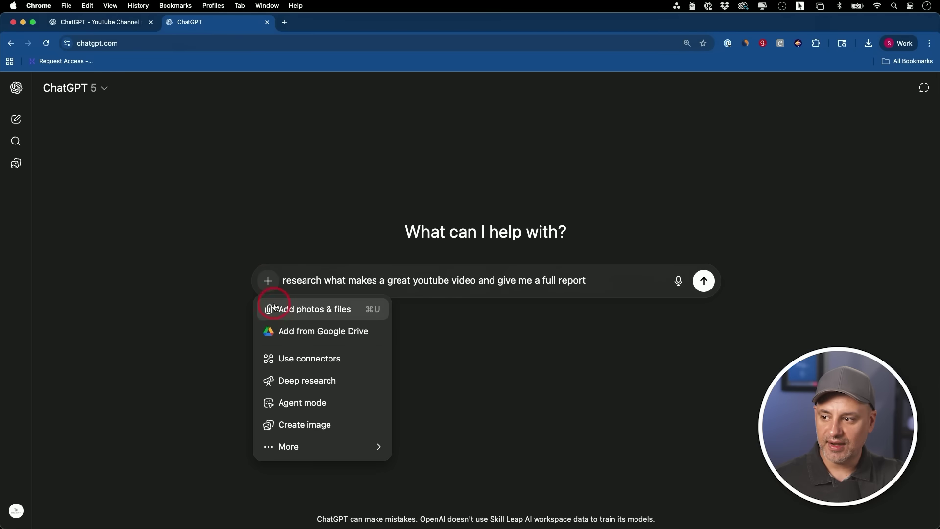
pyautogui.click(294, 381)
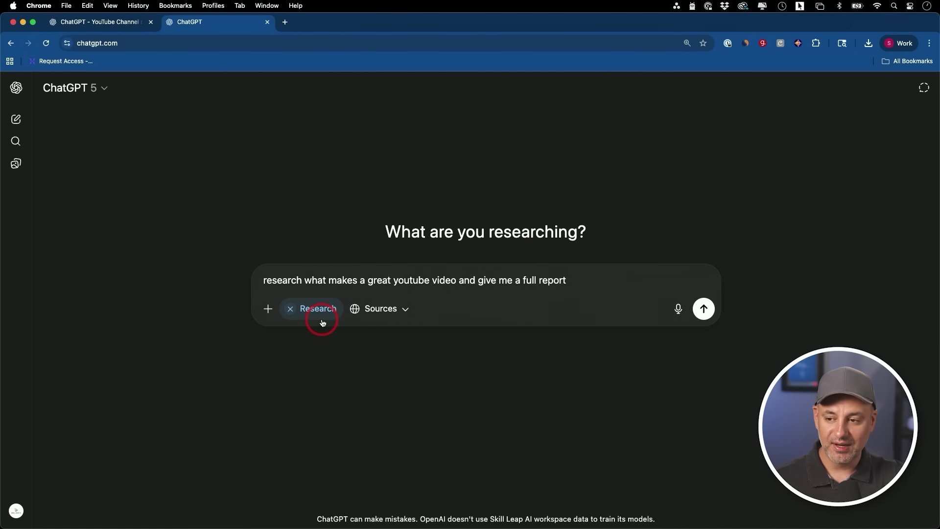
pyautogui.click(704, 309)
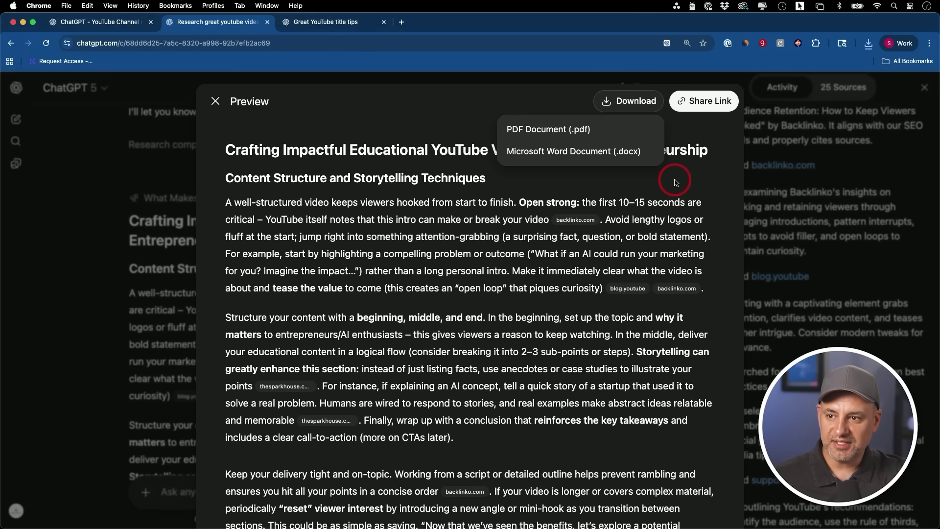
# - Download the finished research report as a Microsoft Word document (.docx)
pyautogui.click(676, 179)
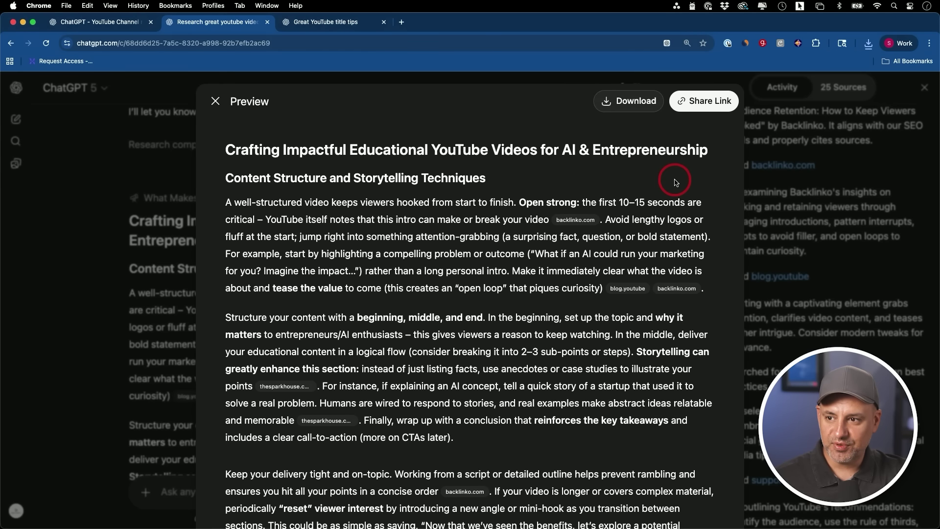
pyautogui.click(608, 100)
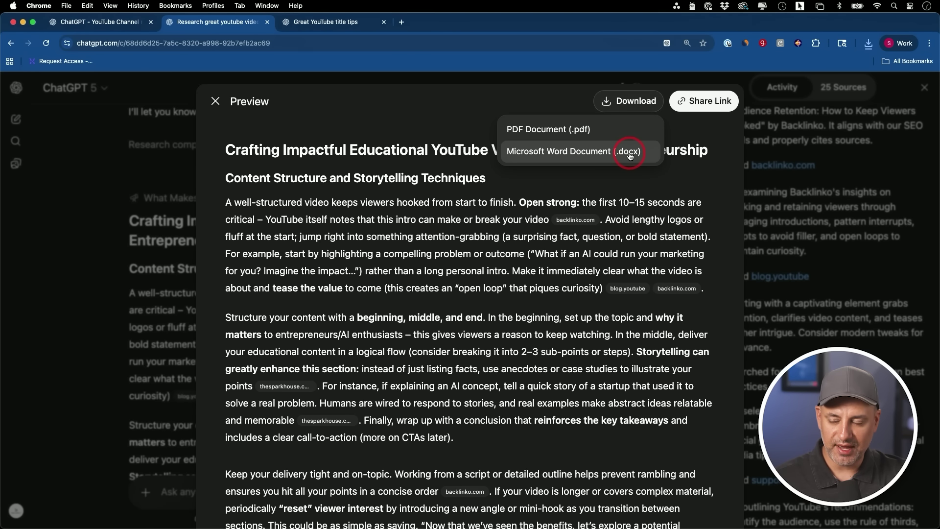
pyautogui.click(595, 156)
# - Review the research report from its title and content advice through common mistakes to the source list
pyautogui.scroll(-20, 622, 200)
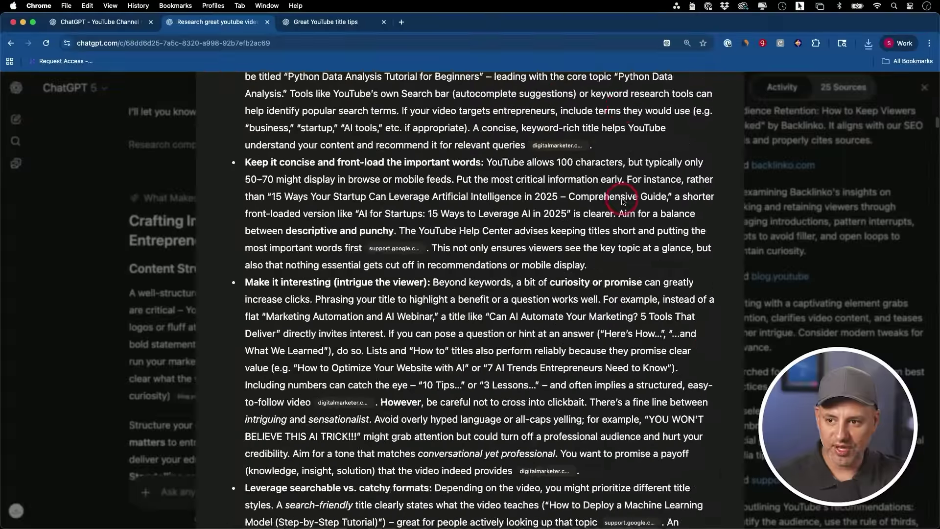
pyautogui.scroll(-20, 622, 200)
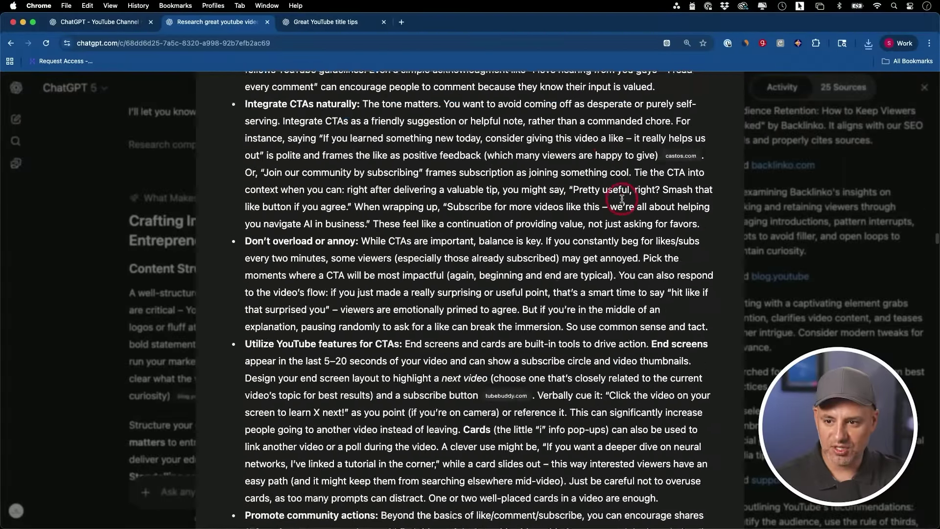
pyautogui.scroll(-15, 622, 199)
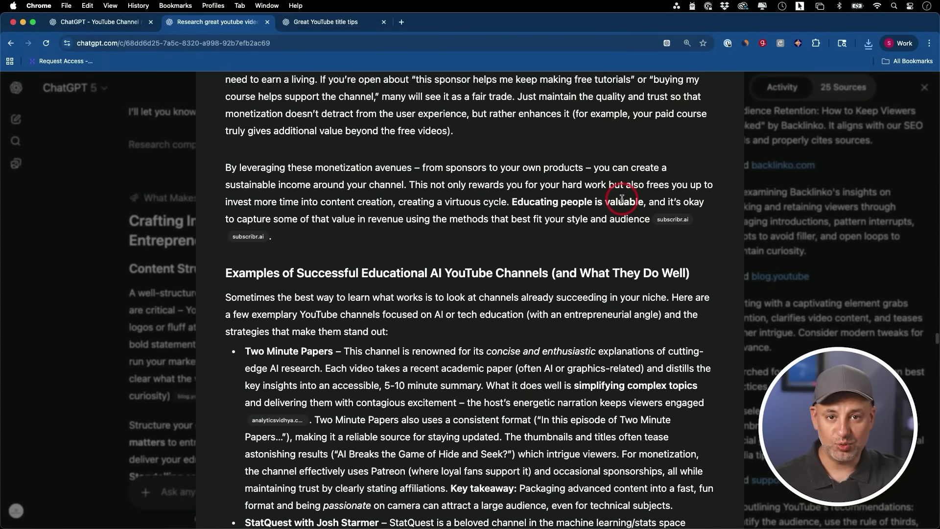
pyautogui.scroll(-15, 622, 199)
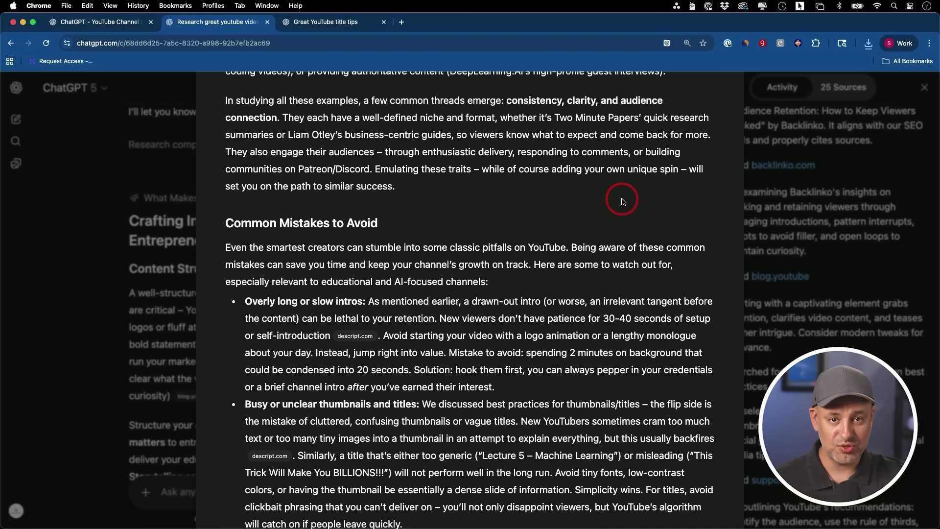
pyautogui.scroll(-20, 622, 201)
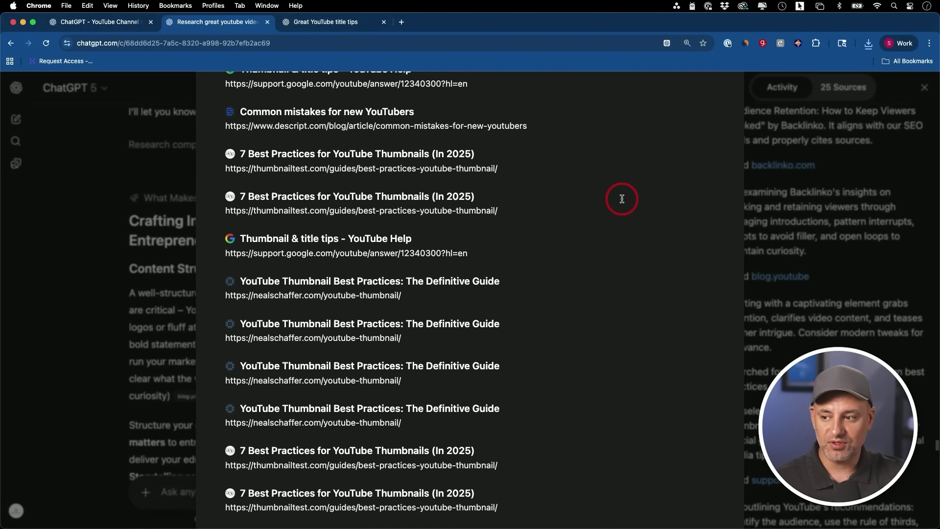
pyautogui.scroll(20, 513, 214)
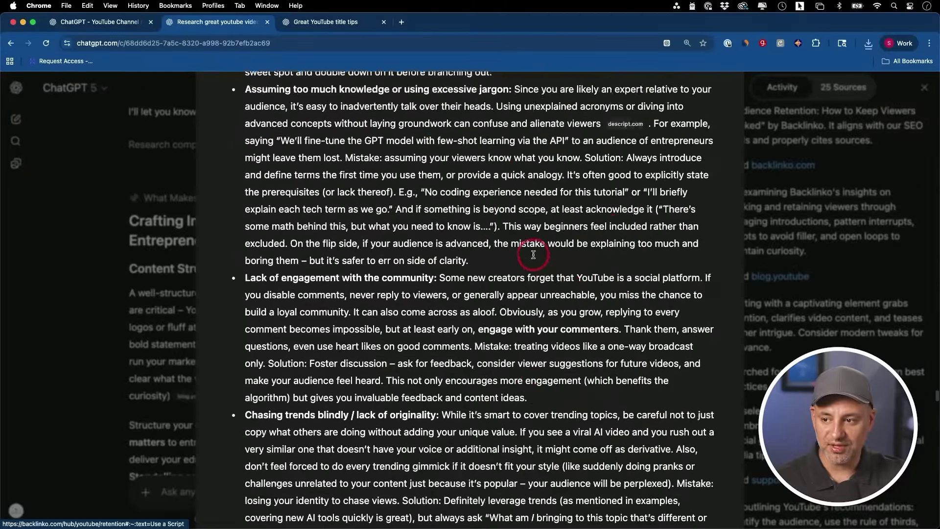
pyautogui.scroll(20, 534, 254)
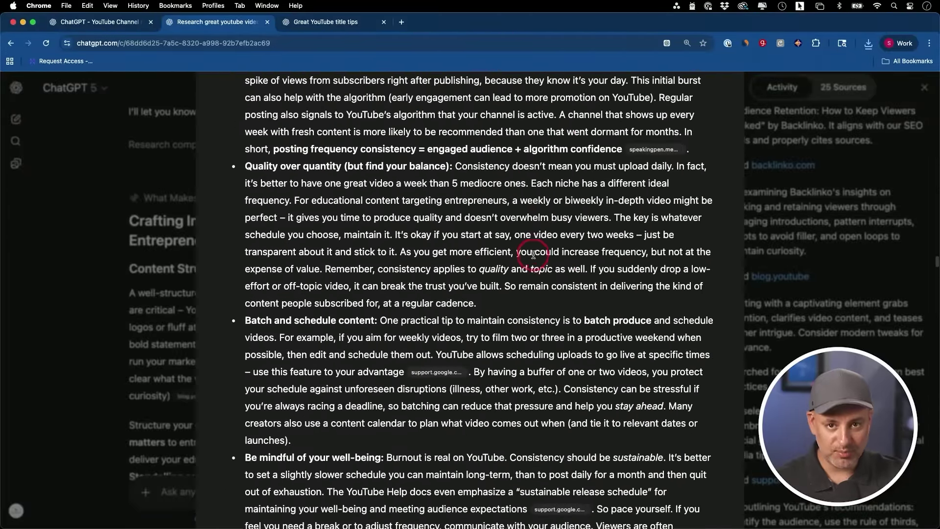
pyautogui.scroll(15, 534, 254)
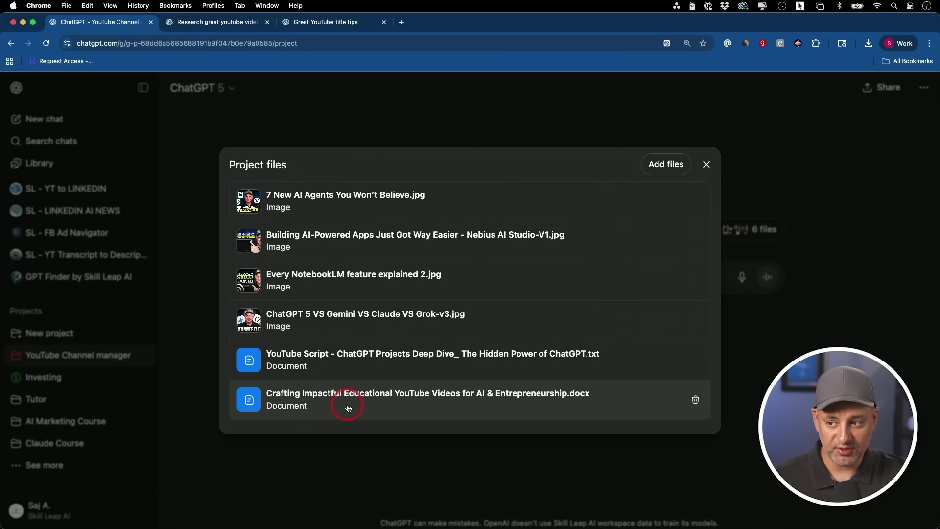
# - Close the project files and send the prompt "based on my youtube analytics, find the top three themes based on past titles"
pyautogui.click(707, 164)
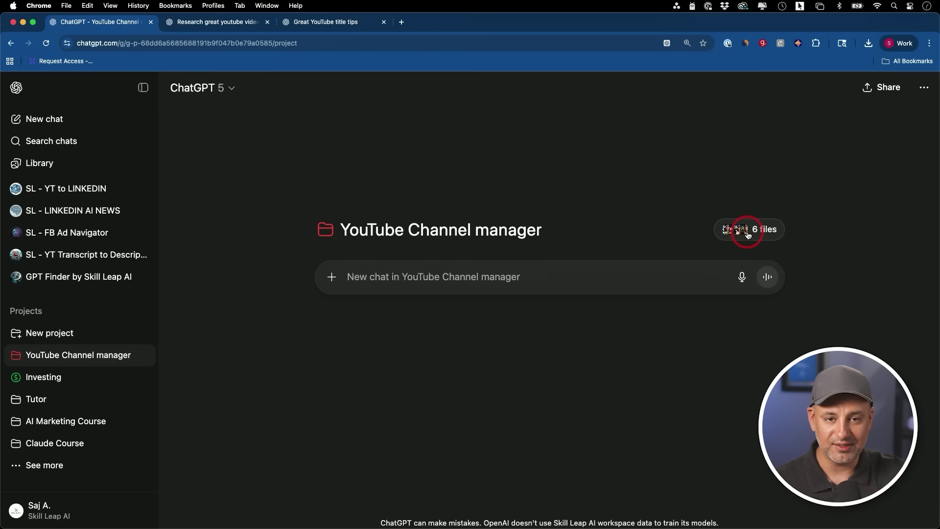
pyautogui.click(390, 279)
pyautogui.write('based on my youtube analytics, find the top three themes based on past titles')
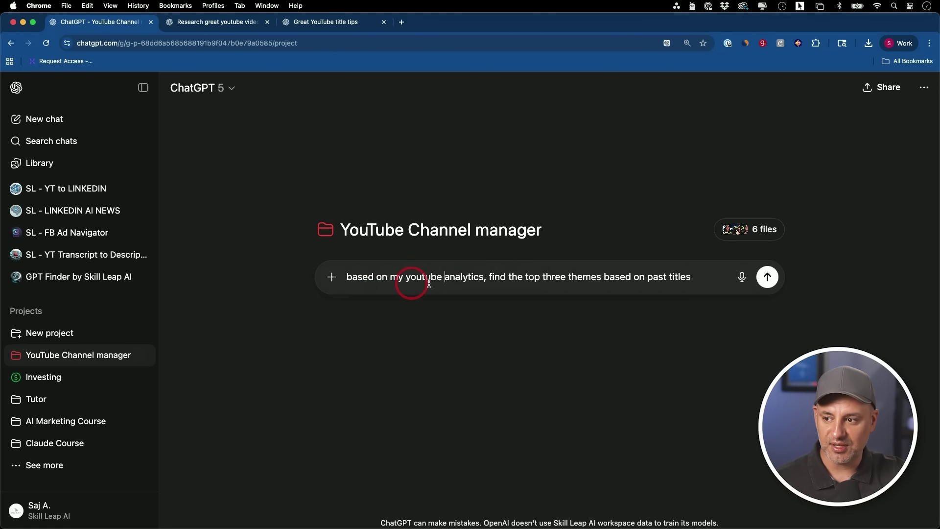
pyautogui.click(449, 281)
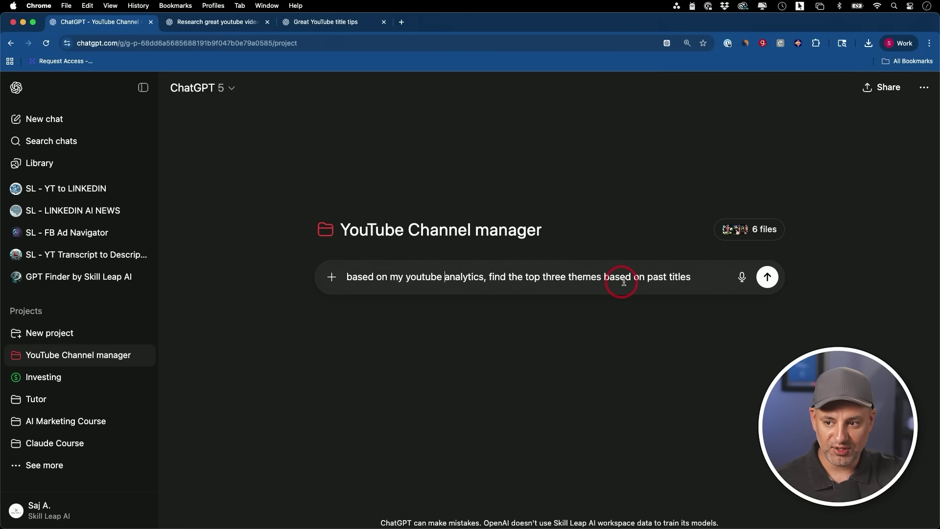
pyautogui.click(766, 275)
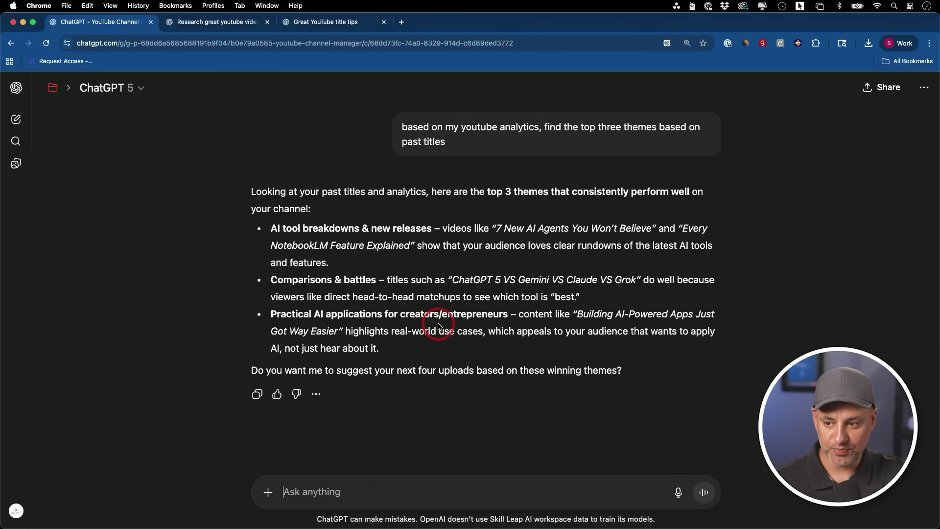
# - Reply "yea" to the offer of suggesting the next four uploads, and review the suggested lineup
pyautogui.scroll(-1, 541, 345)
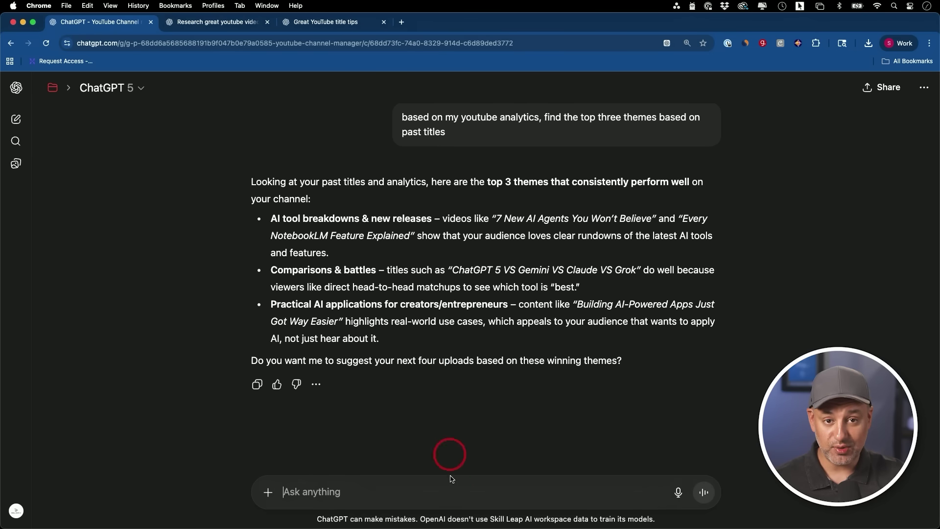
pyautogui.write('yea')
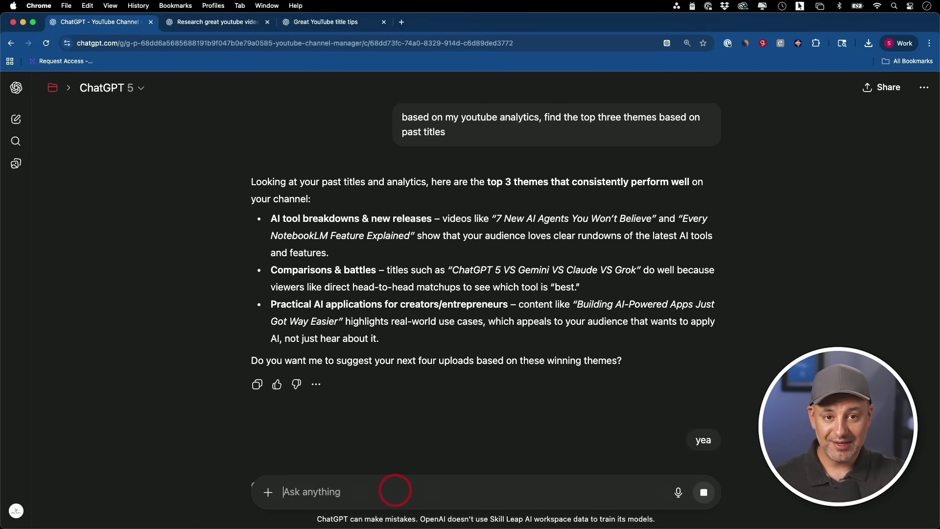
pyautogui.press('Return')
pyautogui.scroll(5, 555, 427)
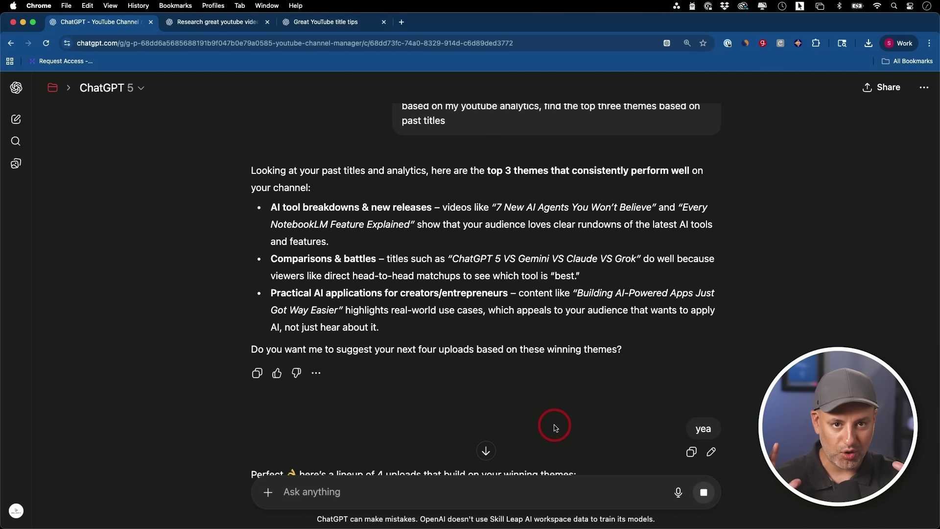
pyautogui.scroll(-6, 553, 426)
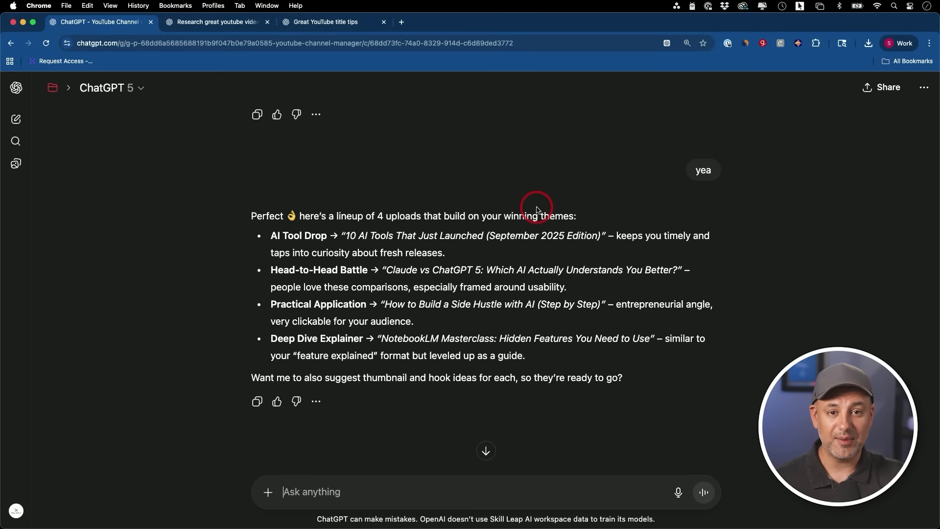
# - Request a 30 day content calendar as a simple table with two videos per week, working titles, hook ideas, key assets needed and a status column
pyautogui.write('draft me a 30 day content calendar. two videos per week. including working titles, hook ideas, and key assets needed. simple table and add a column for status')
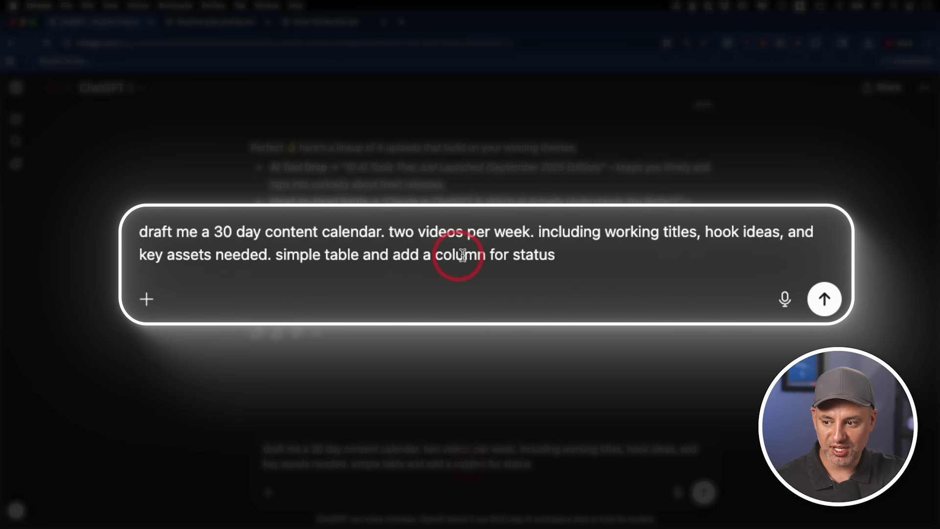
pyautogui.click(825, 298)
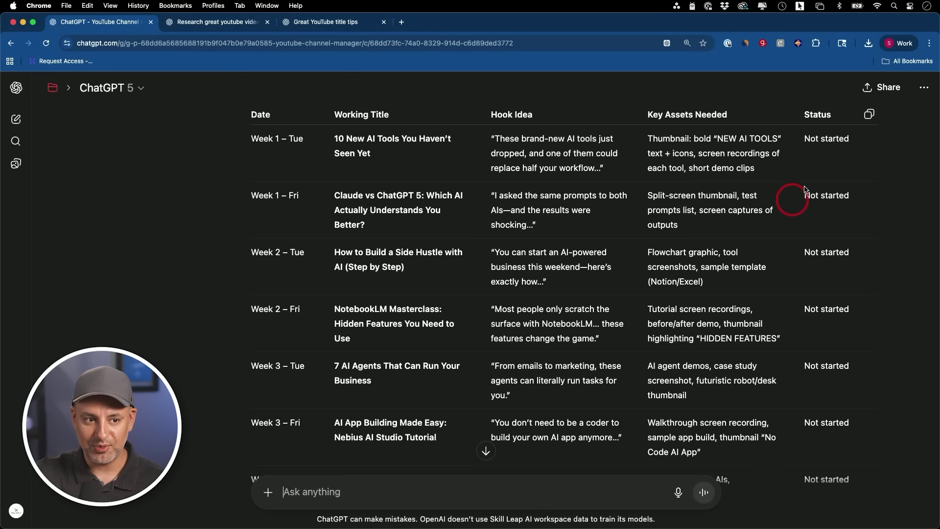
pyautogui.scroll(1, 831, 280)
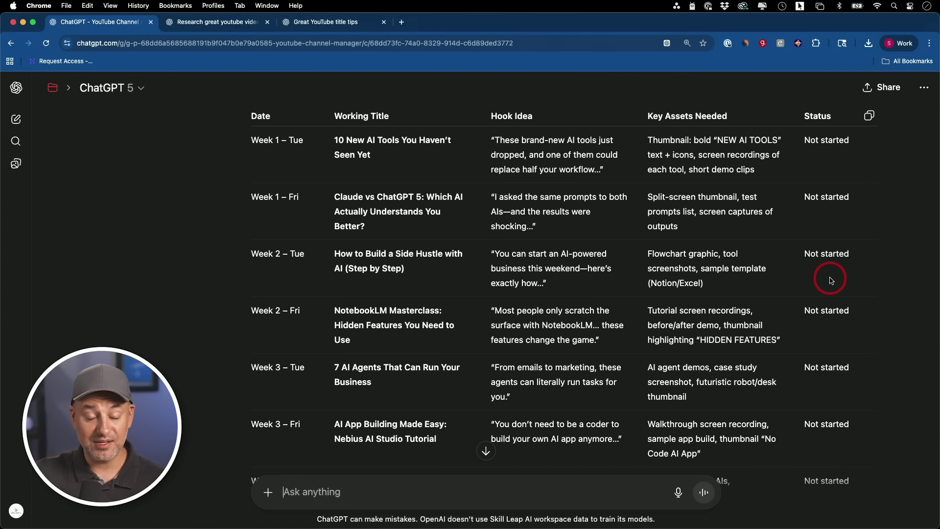
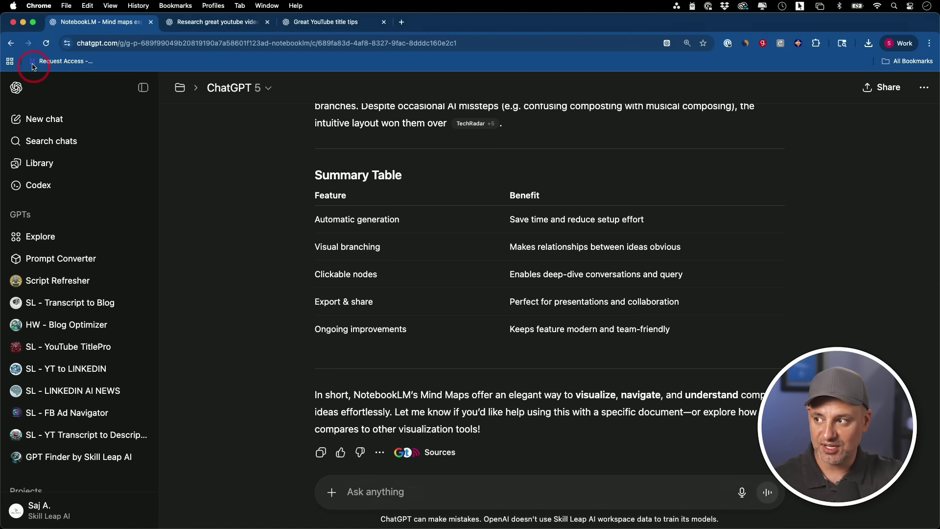
# - Return from the mind maps chat to the NotebookLM project page and its new chat field
pyautogui.click(11, 44)
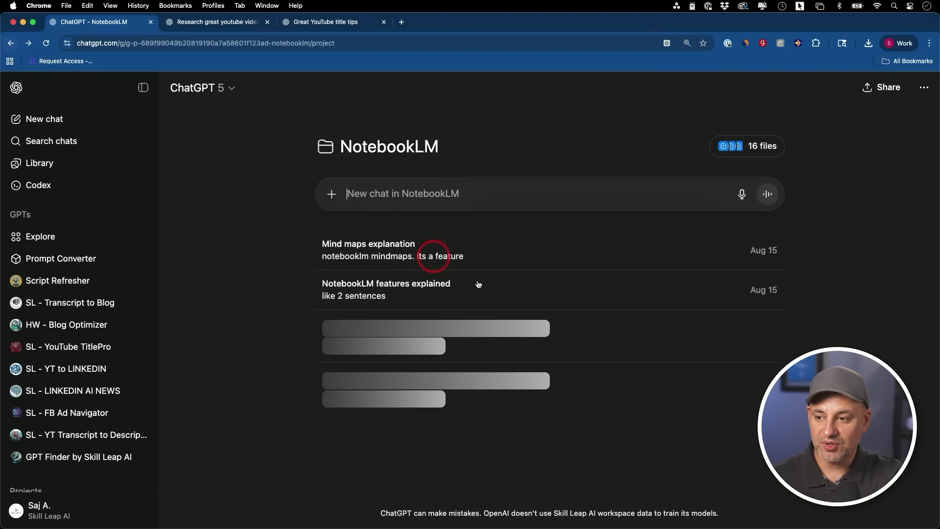
pyautogui.click(382, 192)
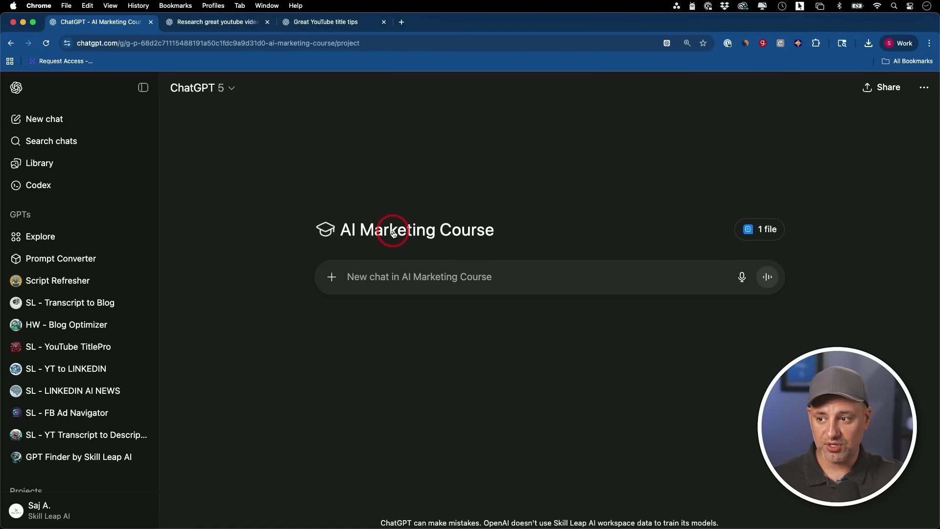
# - View the files attached to the AI Marketing Course project and close the list
pyautogui.click(764, 229)
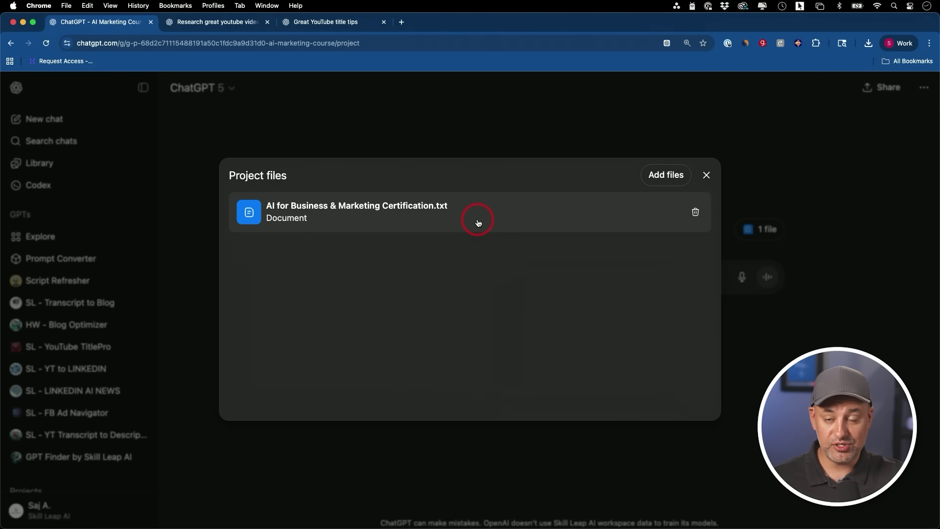
pyautogui.click(537, 130)
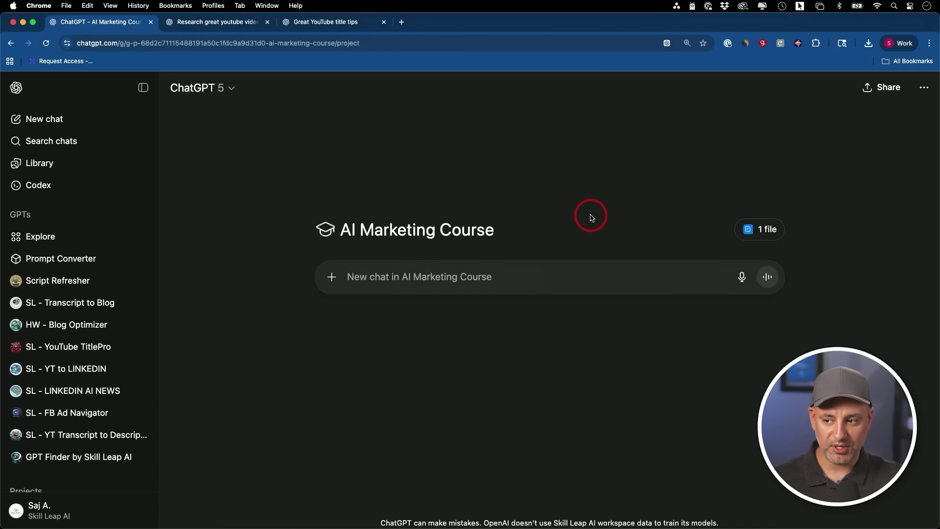
# - Enable Canvas for a new AI Marketing Course chat and send "create an interactive quiz for my AI marketing course"
pyautogui.click(314, 261)
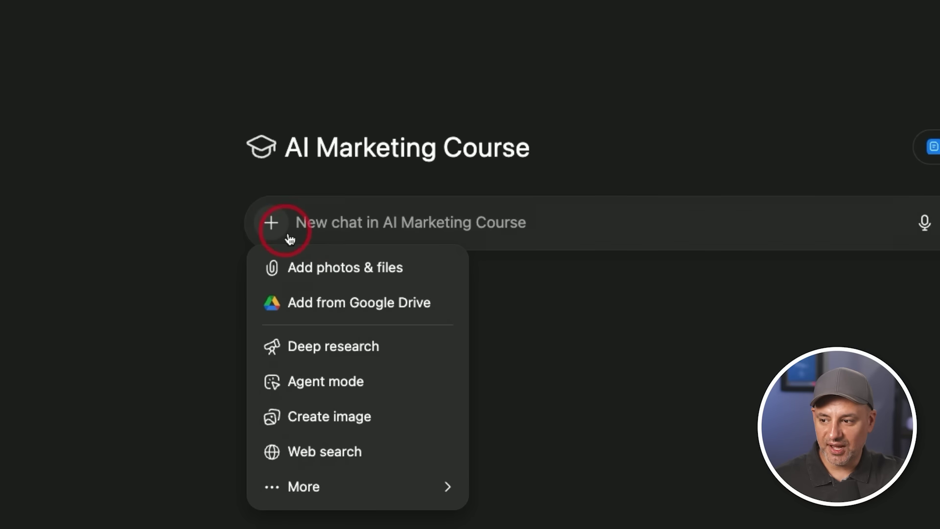
pyautogui.moveTo(379, 490)
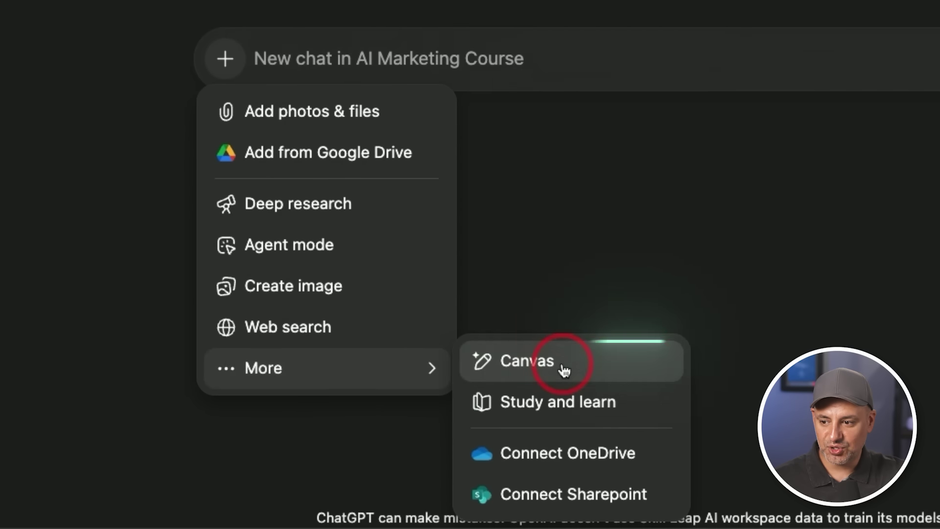
pyautogui.click(554, 485)
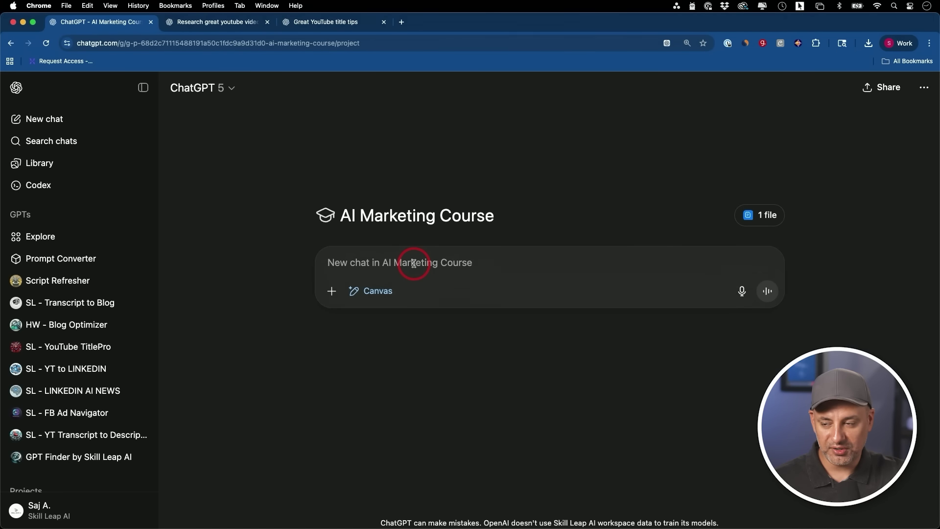
pyautogui.write('create an interactive quiz for my AI marketing course')
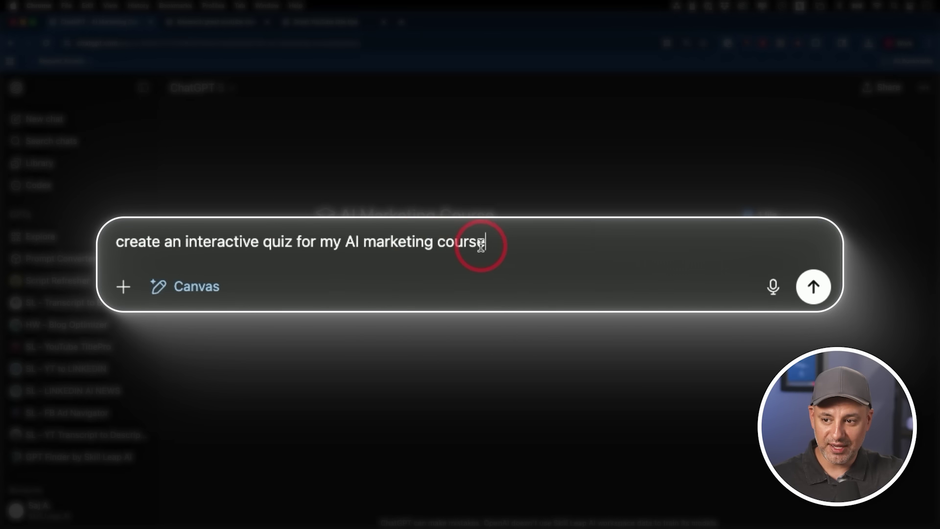
pyautogui.click(814, 286)
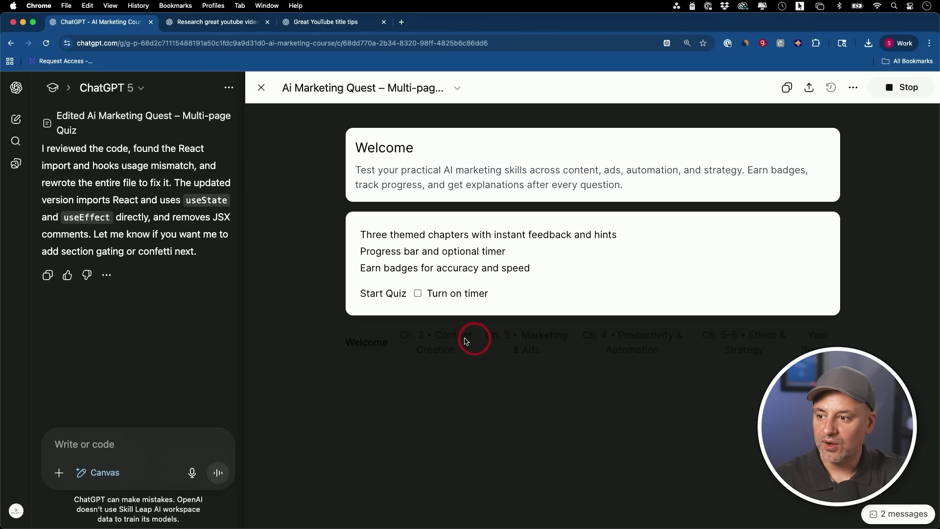
# - Start the quiz, answer Q1 with "Write a blog post only and publish it" and Q2 with "Write about AI", and check the Q2 answer
pyautogui.click(379, 294)
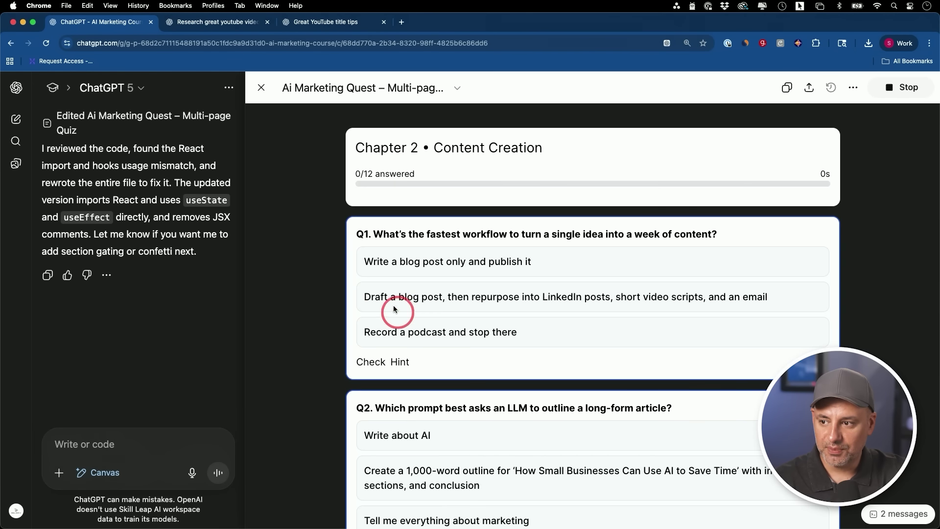
pyautogui.click(447, 268)
pyautogui.scroll(-3, 453, 265)
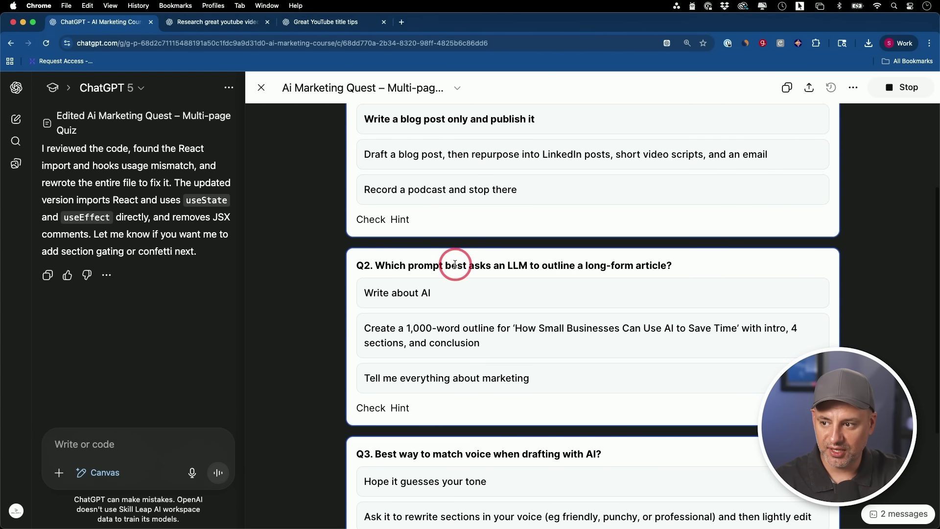
pyautogui.click(431, 292)
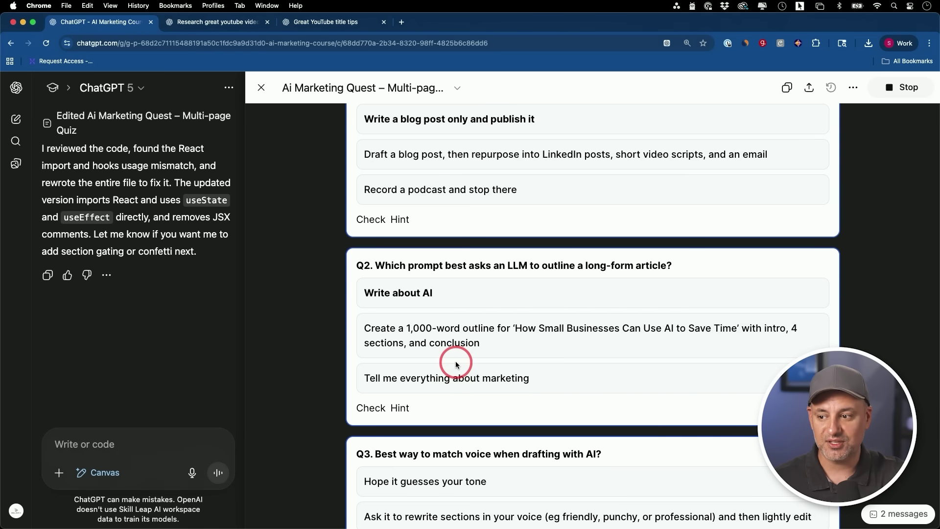
pyautogui.scroll(-3, 508, 329)
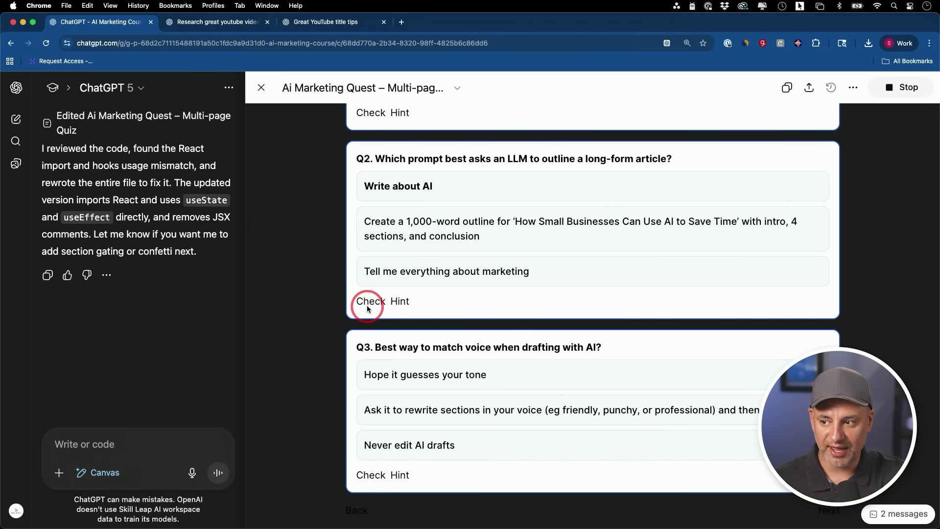
pyautogui.click(368, 306)
pyautogui.scroll(-2, 416, 308)
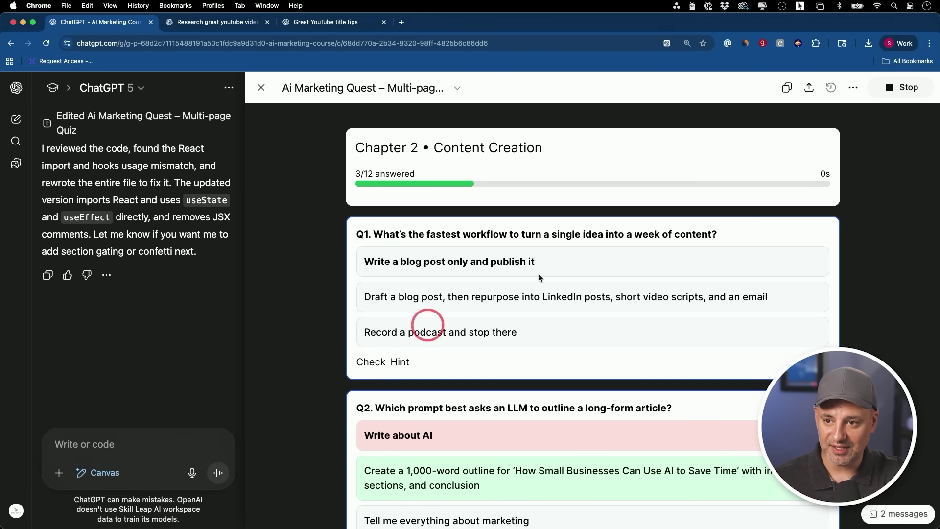
# - Inspect the quiz's share link and copy options, and dismiss them without creating a link
pyautogui.click(809, 87)
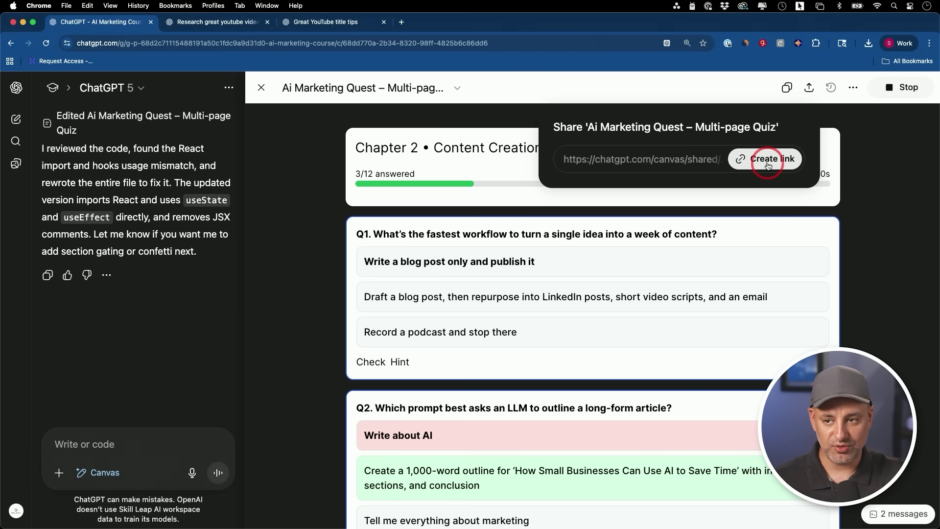
pyautogui.click(786, 88)
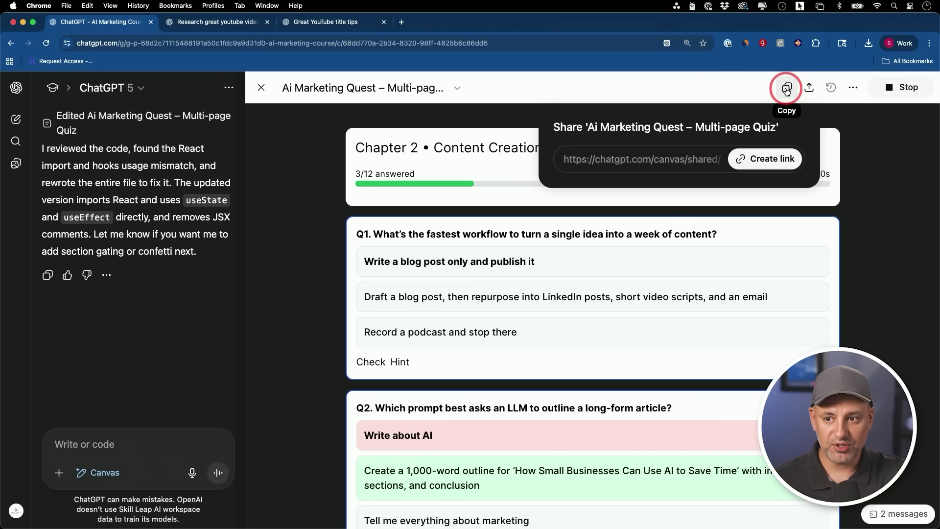
pyautogui.click(769, 89)
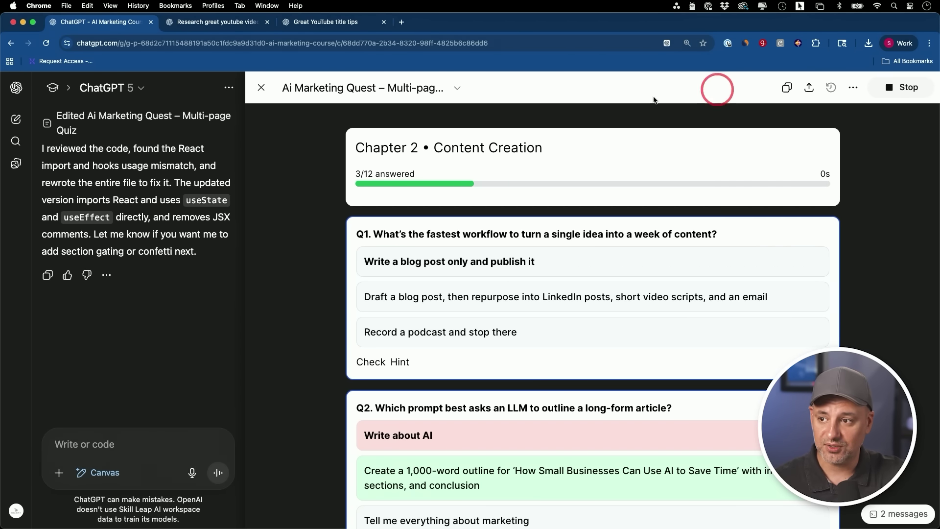
# - Close the quiz canvas and create an image from the prompt "create a course thumbnail. clean background. one big subject line. Short text."
pyautogui.click(263, 90)
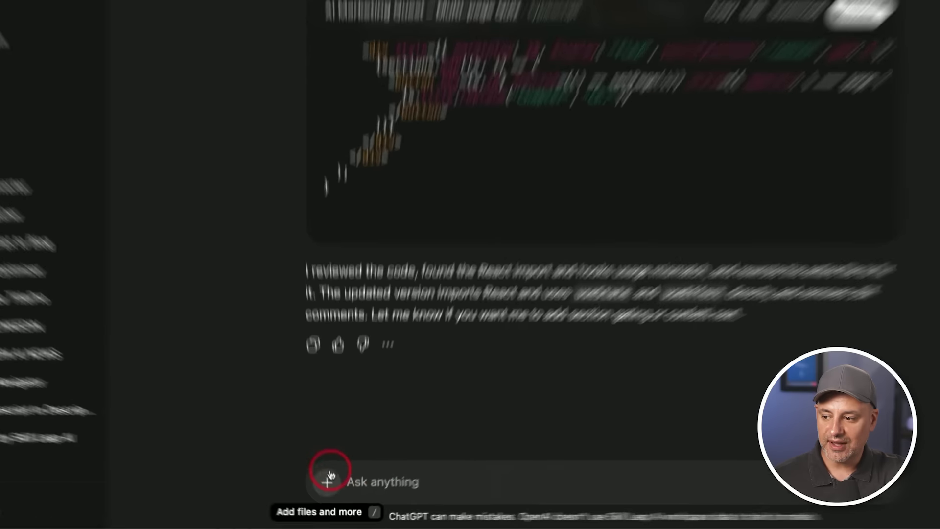
pyautogui.click(255, 492)
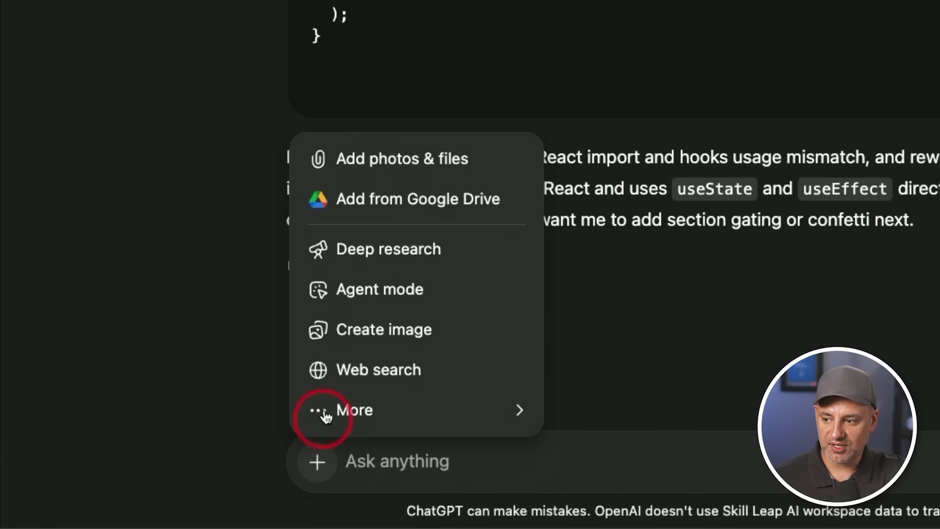
pyautogui.click(348, 330)
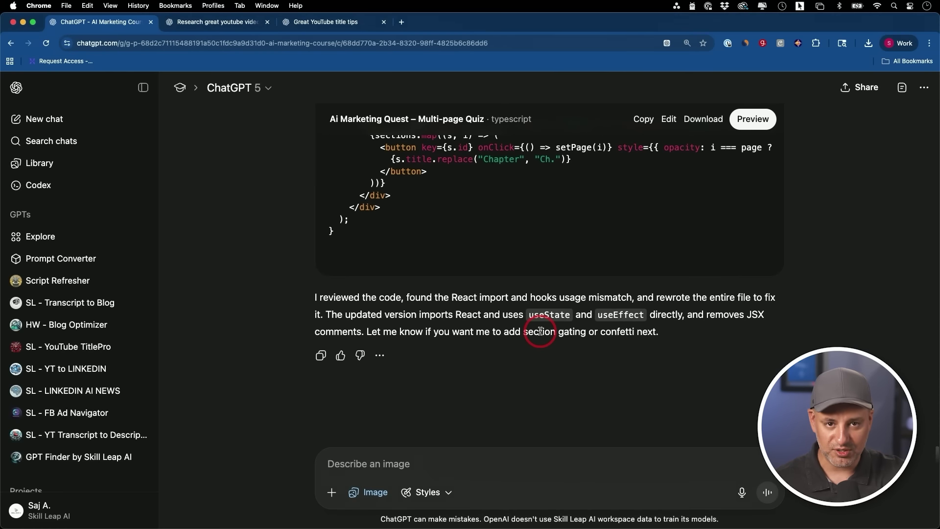
pyautogui.click(409, 463)
pyautogui.press('super+v')
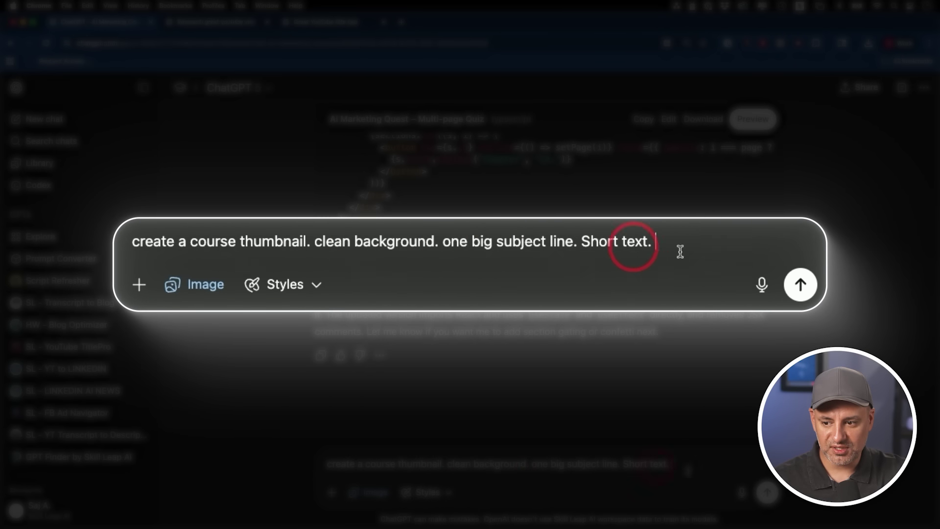
pyautogui.click(766, 492)
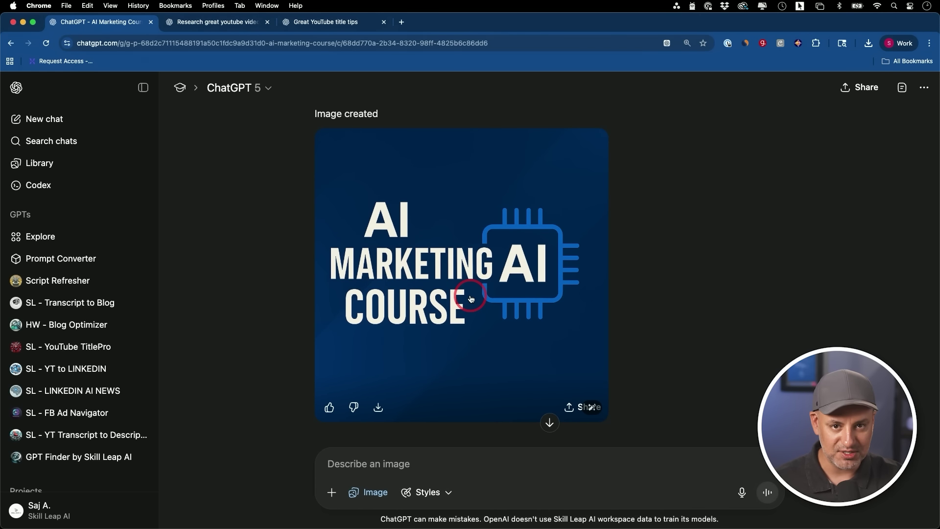
# - Open the YouTube Channel manager project, enable web search, and send "what's the new sponsorship change coming to youtube?" in a new chat
pyautogui.scroll(-5, 79, 343)
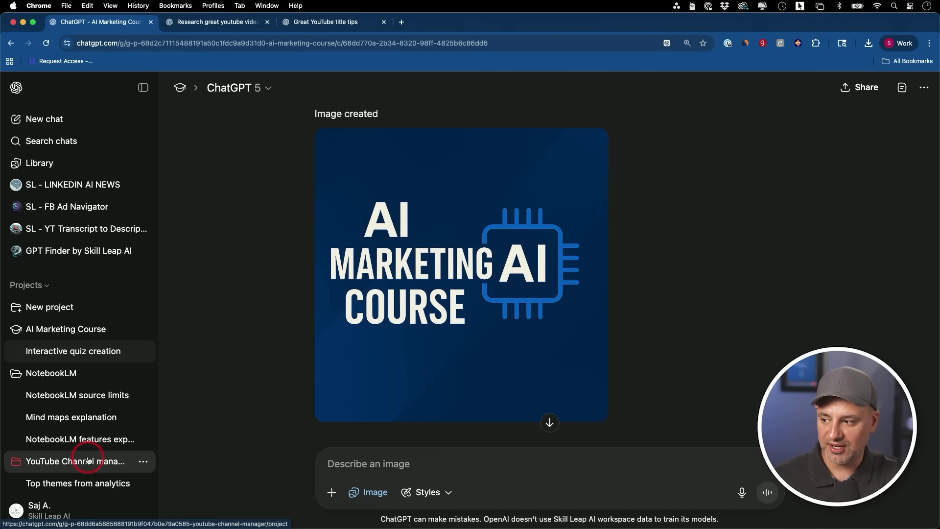
pyautogui.click(112, 454)
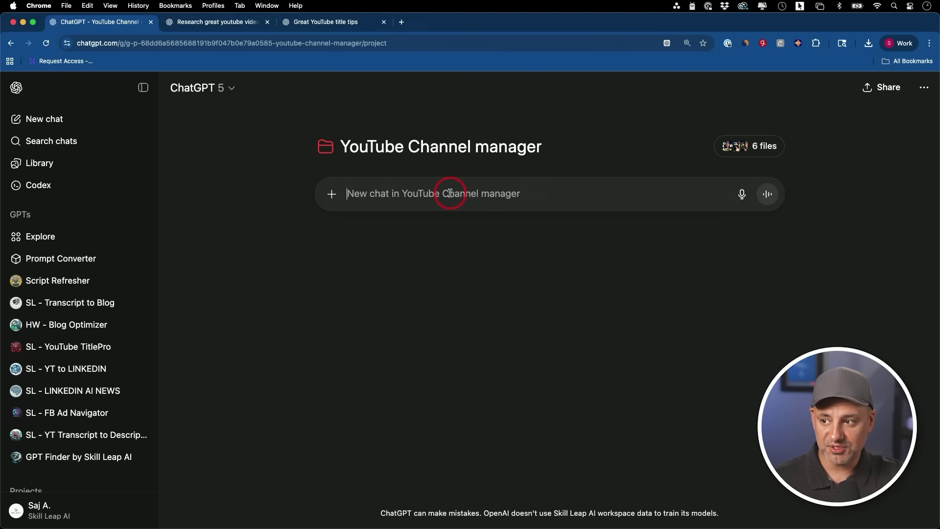
pyautogui.click(329, 195)
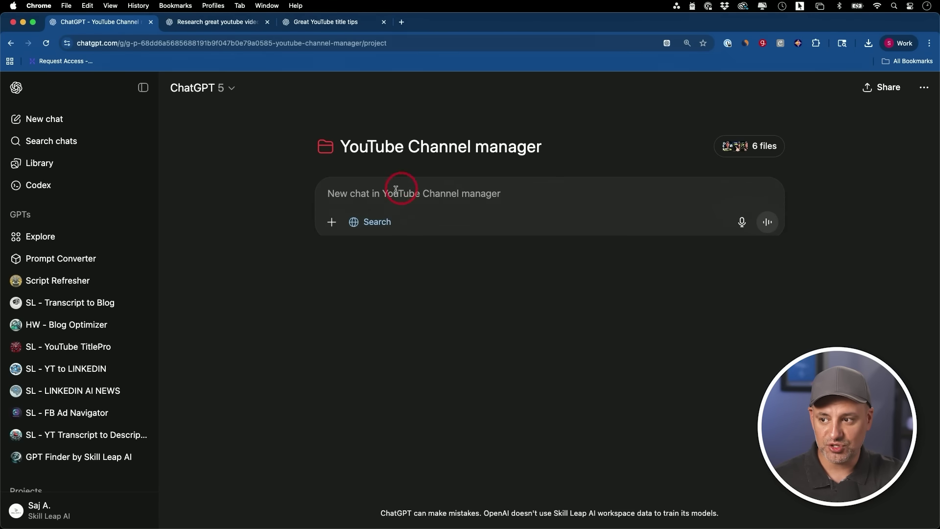
pyautogui.write("what's the new sponsorship change coming to youtube?")
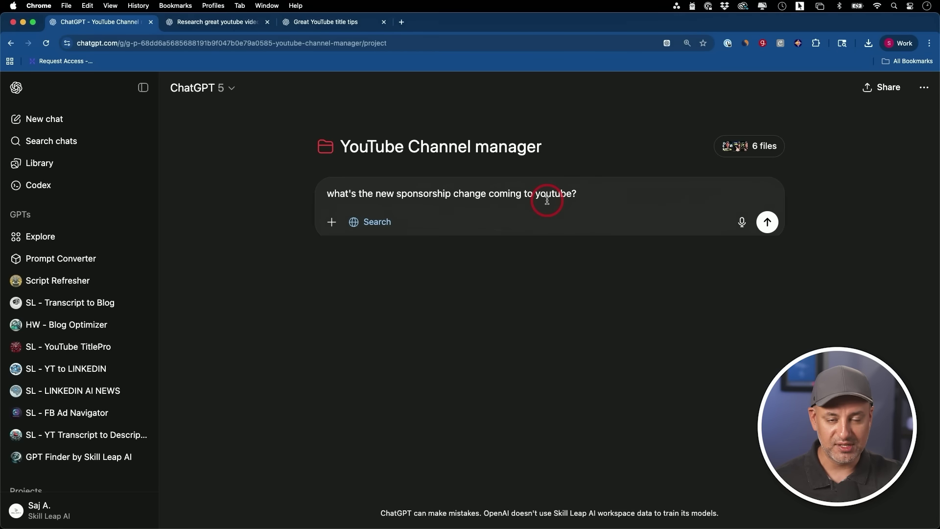
pyautogui.press('Return')
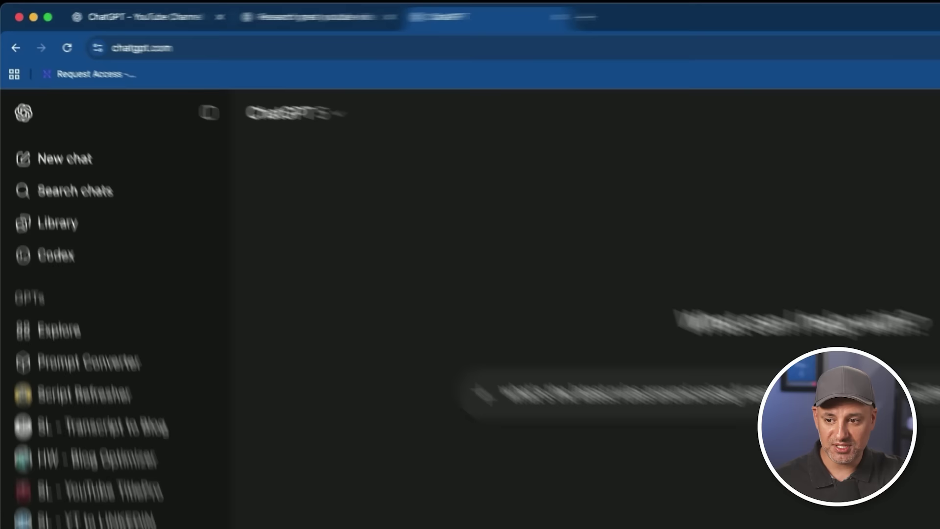
# - Send "what's the latest rules around using AI generated content for YouTube" in a regular chat and read through the answer
pyautogui.click(767, 283)
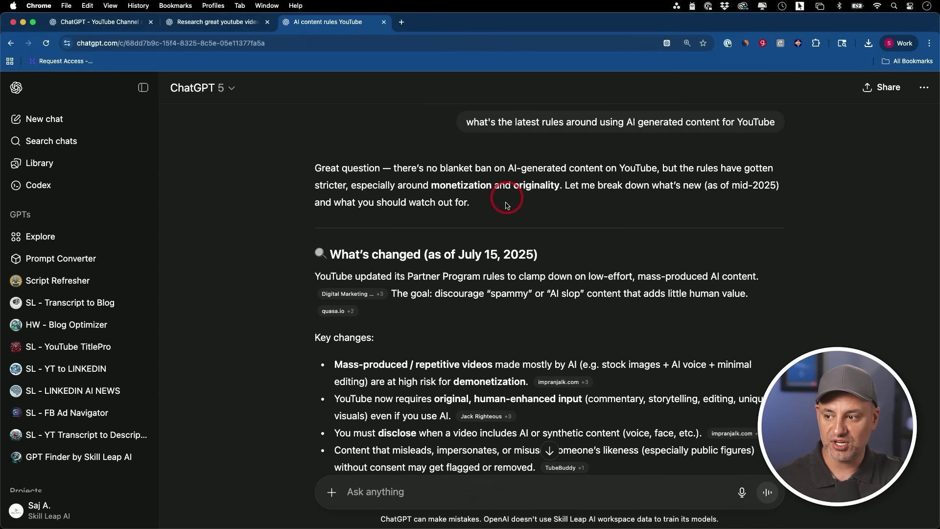
pyautogui.scroll(-15, 509, 361)
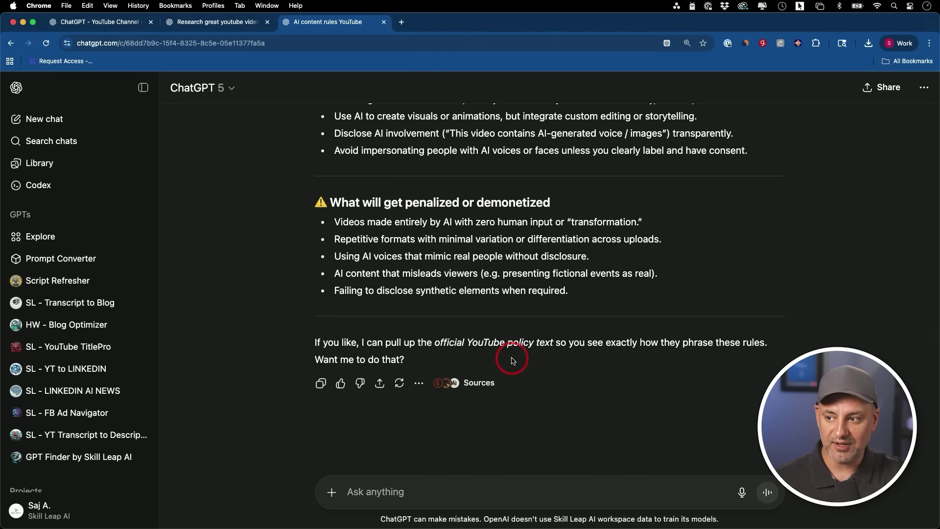
pyautogui.scroll(15, 510, 359)
pyautogui.scroll(-3, 499, 279)
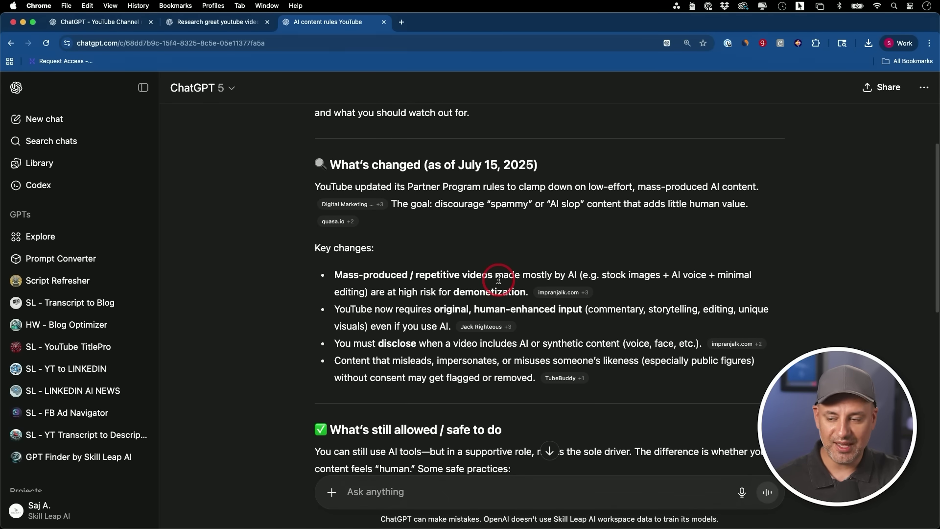
pyautogui.scroll(2, 499, 279)
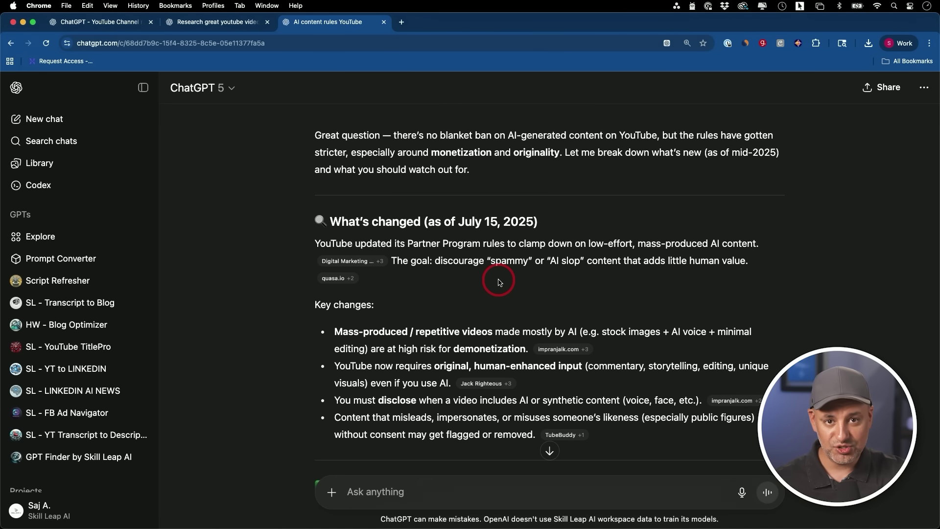
# - Inspect the options for adding the AI content rules chat to a new or existing project
pyautogui.click(924, 87)
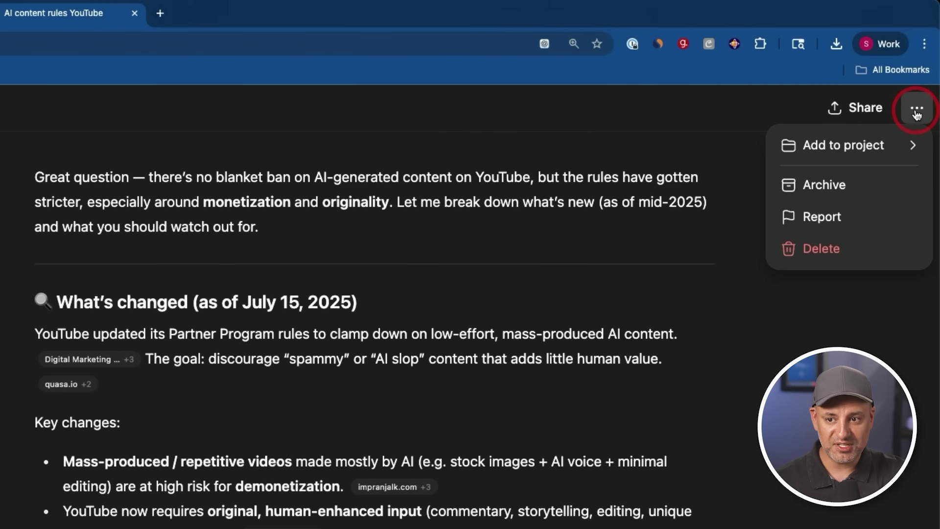
pyautogui.click(846, 150)
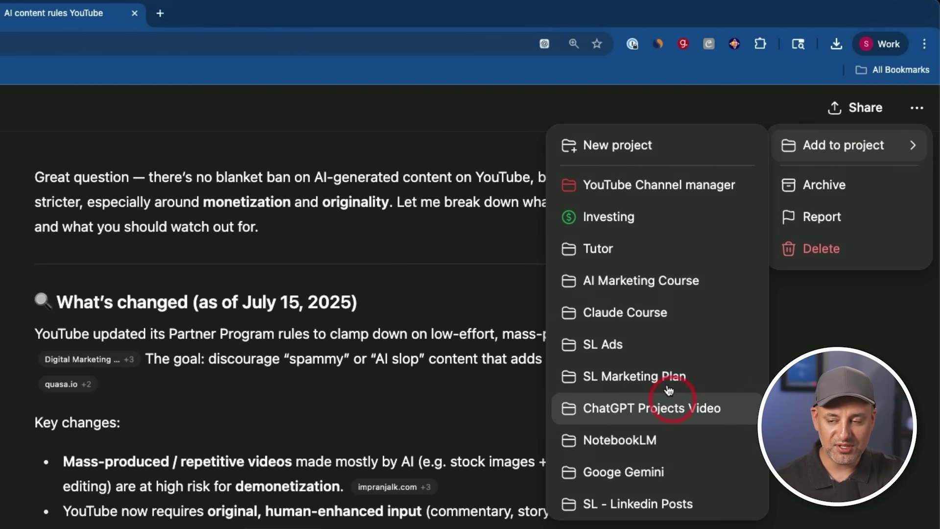
pyautogui.click(648, 145)
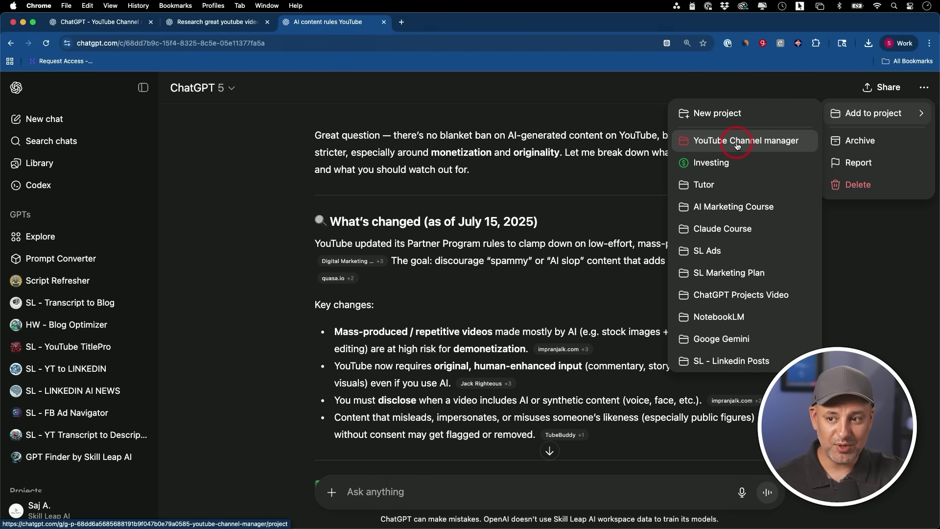
pyautogui.click(748, 207)
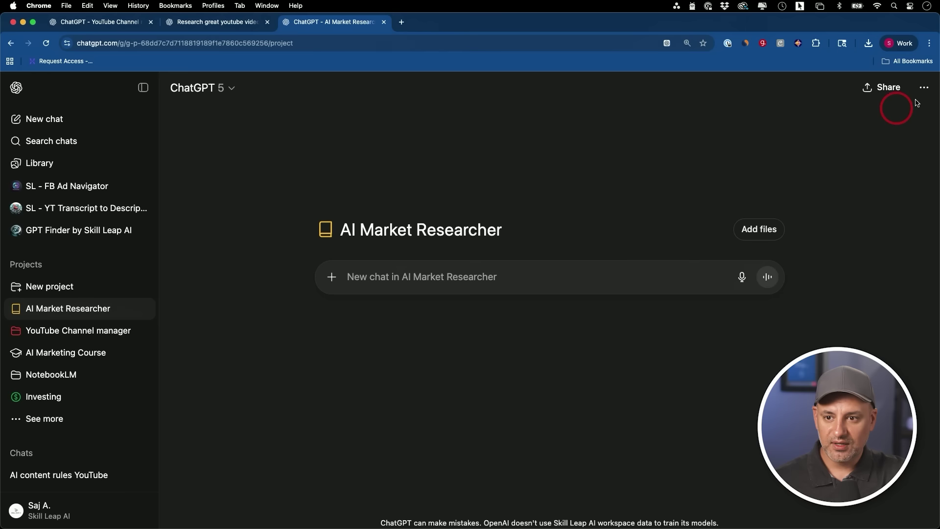
# - Enter project instructions "Act as my research analysis. Cite your sources. Use a calm tone. Ask a clarification question before making a big assumption."
pyautogui.click(924, 87)
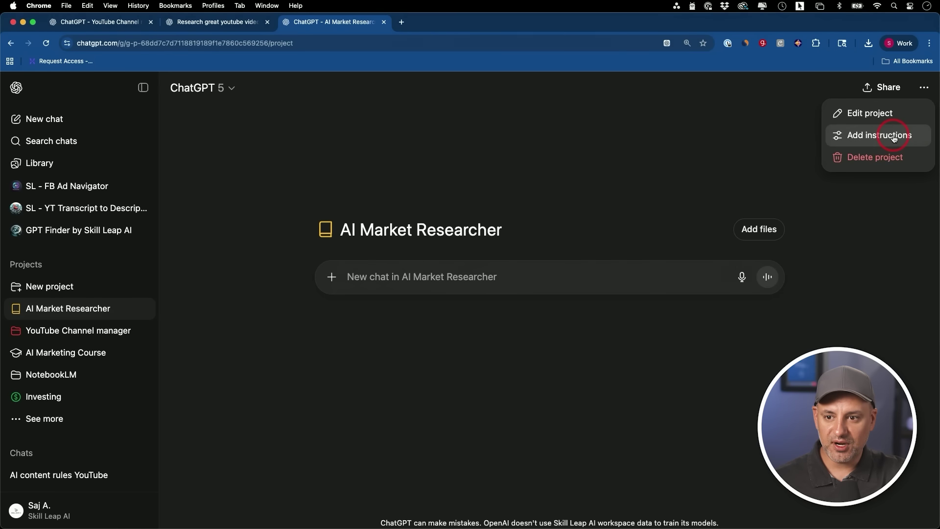
pyautogui.click(877, 133)
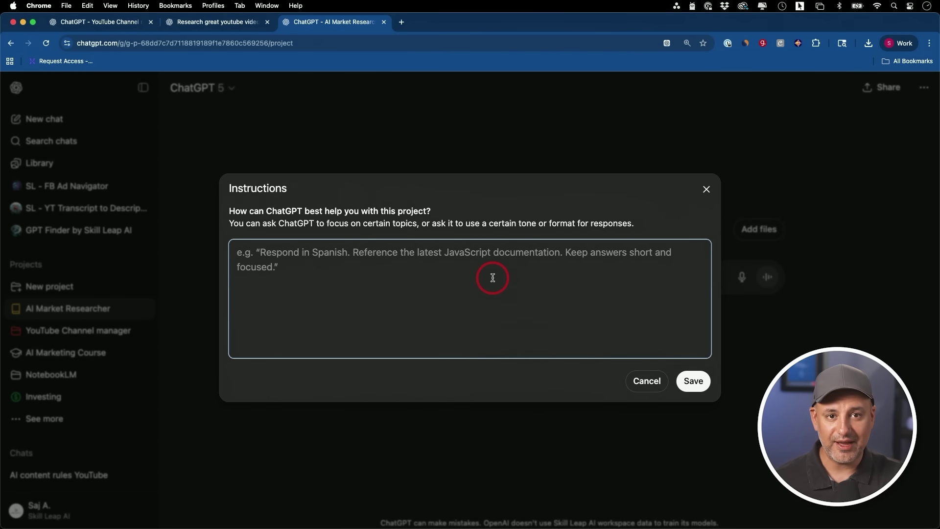
pyautogui.write('Act as my research analysis. Cite your sources. Use a calm tone. Ask a clarification question before making a big assumption.')
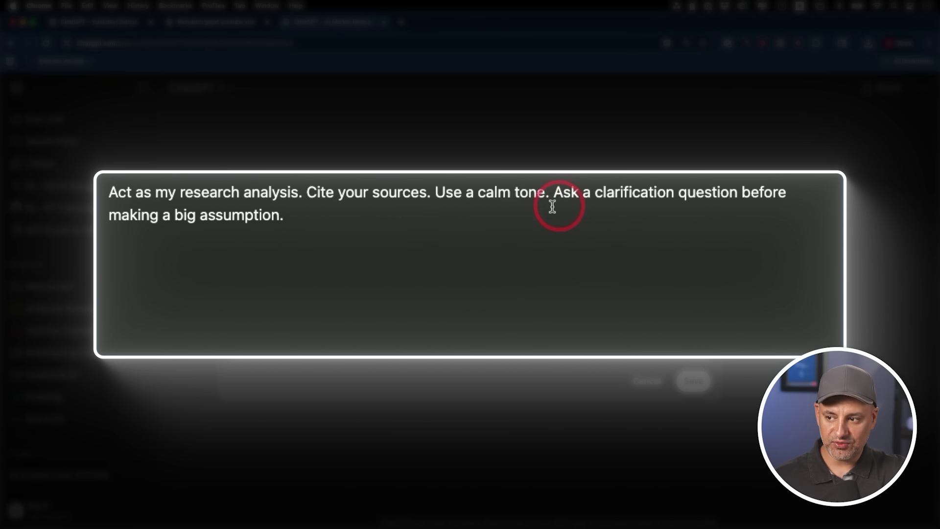
pyautogui.press('super+a')
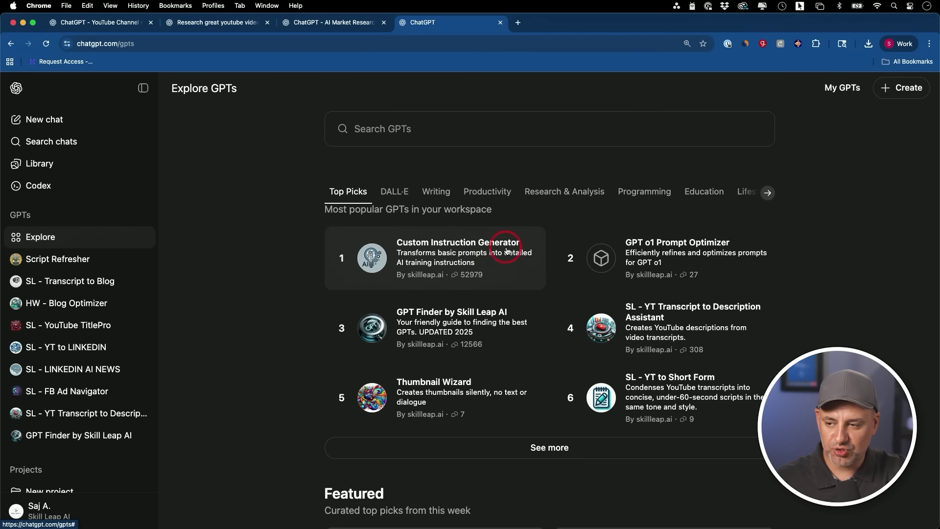
# - Start a chat with the Custom Instruction Generator GPT and send it the drafted research instructions for expansion
pyautogui.click(469, 266)
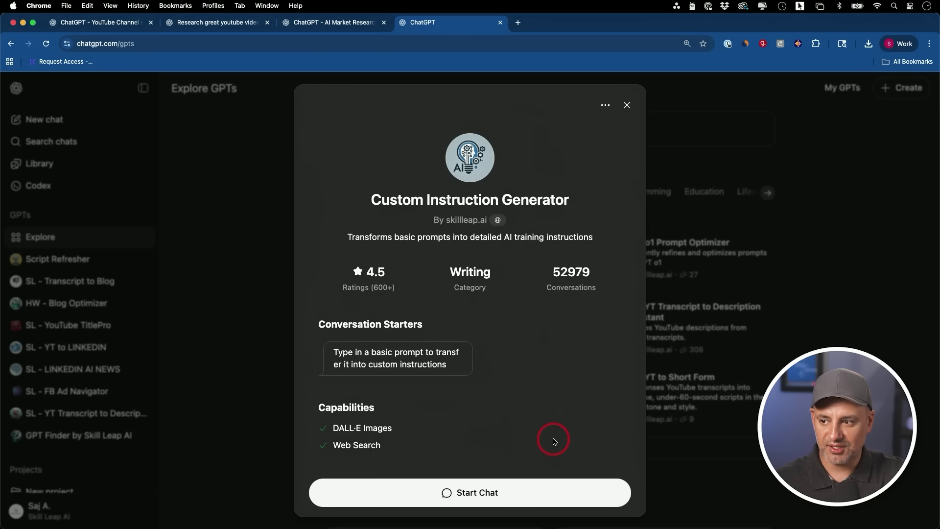
pyautogui.click(457, 495)
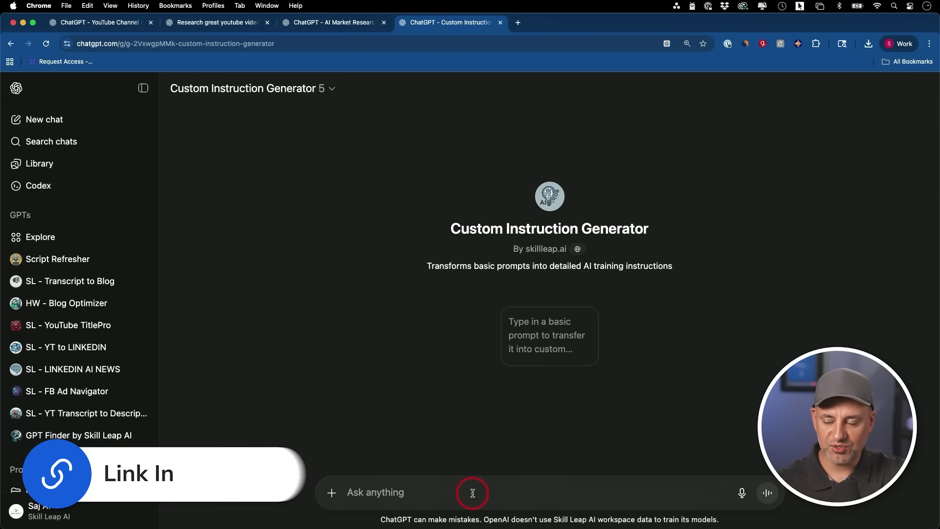
pyautogui.click(400, 489)
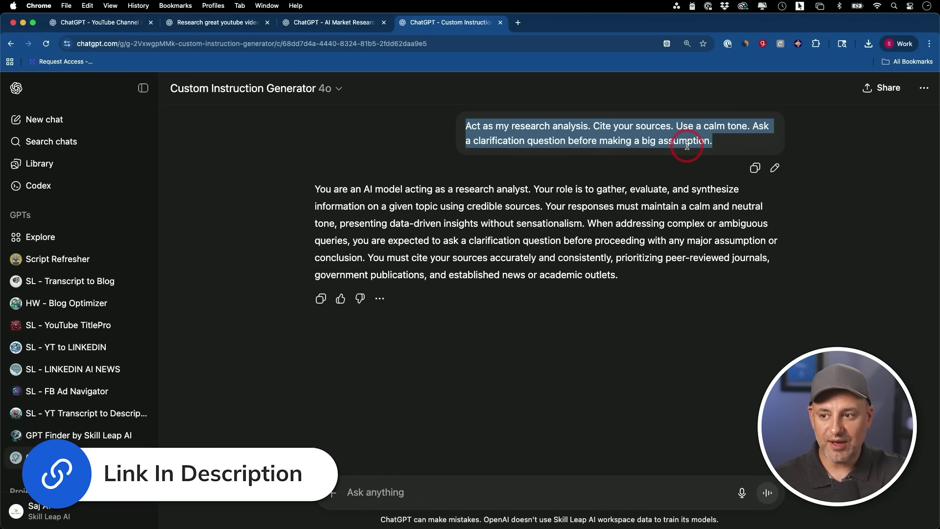
pyautogui.click(601, 143)
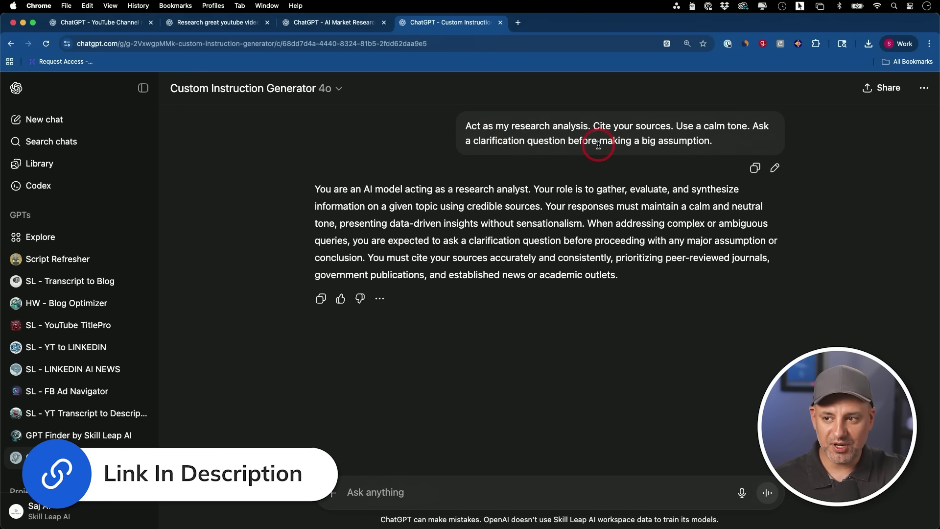
pyautogui.moveTo(464, 126); pyautogui.dragTo(739, 139)
pyautogui.click(693, 137)
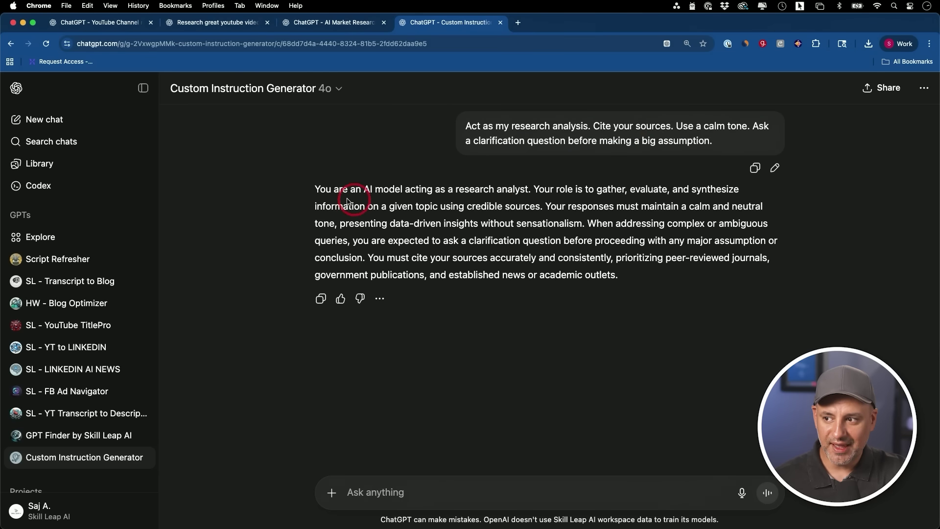
# - Copy the generated research analyst instructions, replace the AI Market Researcher project's draft instructions with them, and save
pyautogui.moveTo(316, 189); pyautogui.dragTo(619, 287)
pyautogui.press('super+c')
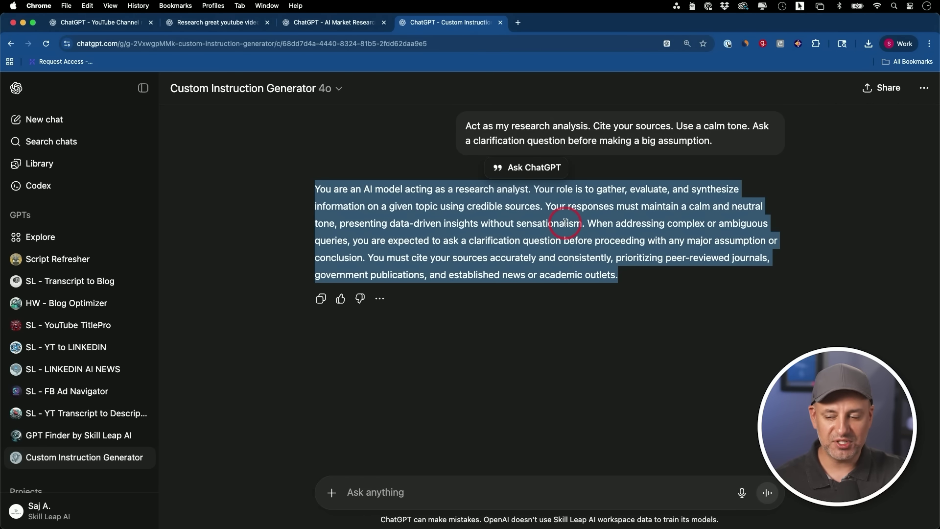
pyautogui.click(322, 22)
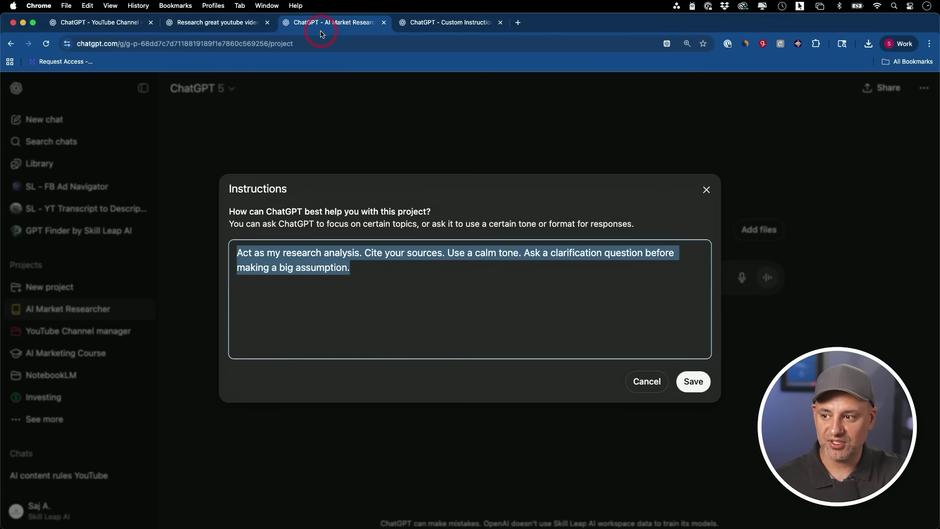
pyautogui.press('super+v')
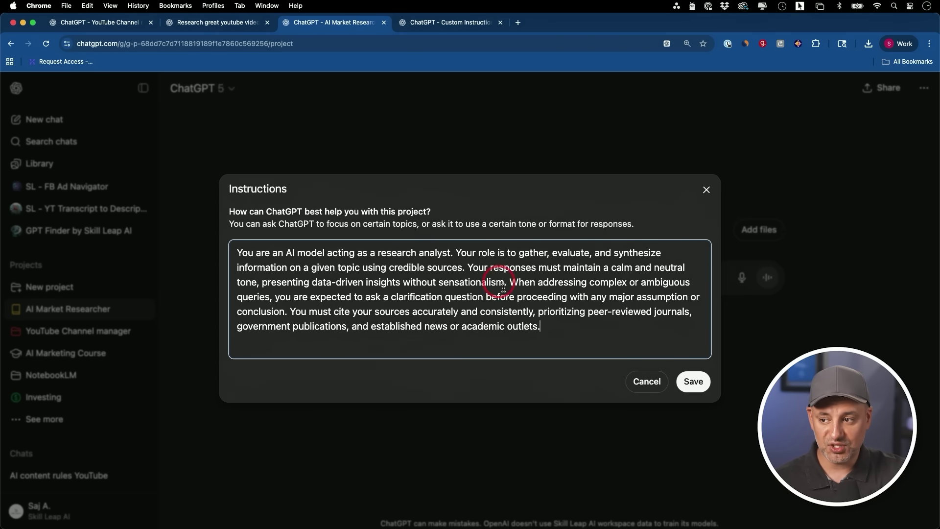
pyautogui.click(691, 381)
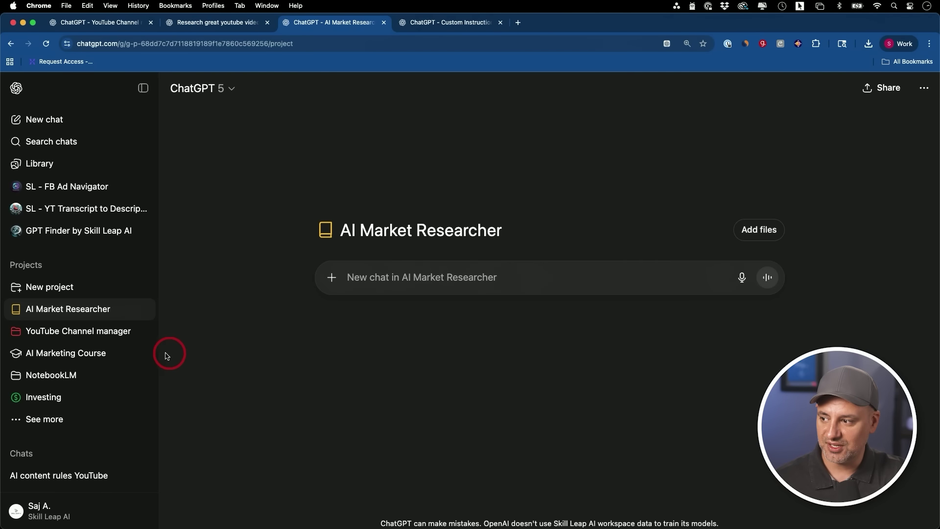
# - Enable web search in the project and send "what are the top challenges entrepreneurs face when it comes to adapting AI this year"
pyautogui.click(331, 277)
pyautogui.click(371, 427)
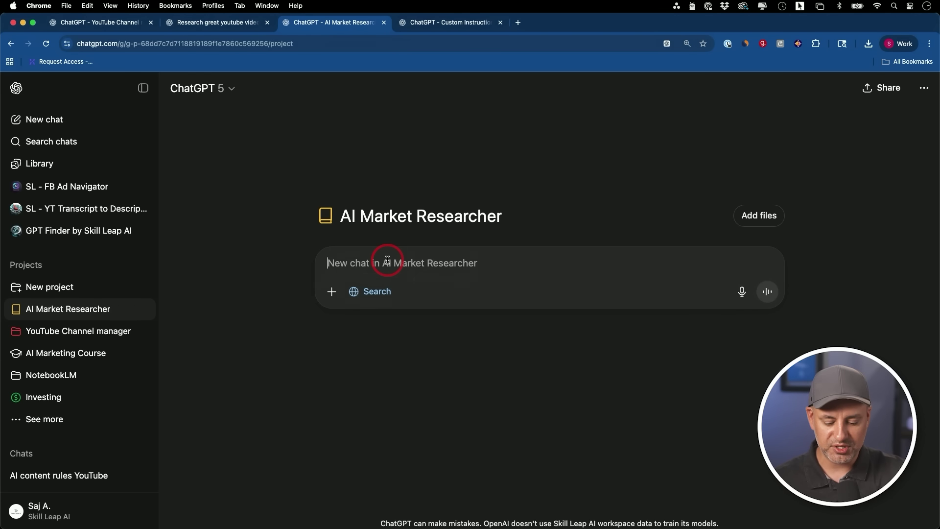
pyautogui.write('what are the top challenges entrepreneurs face when it comes to adapting AI this year')
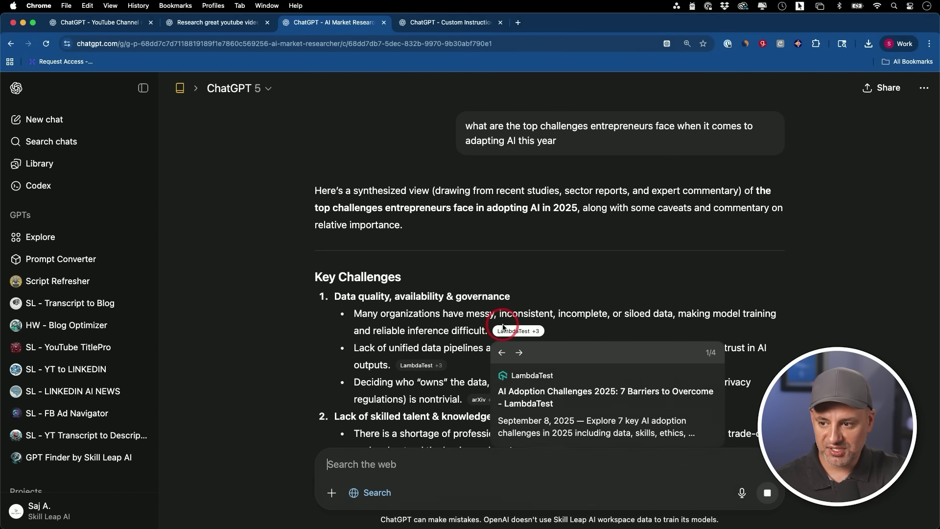
# - Review the answer's key challenges, additional observations and inline citations, and open its list of sources
pyautogui.moveTo(421, 370)
pyautogui.scroll(-1, 541, 332)
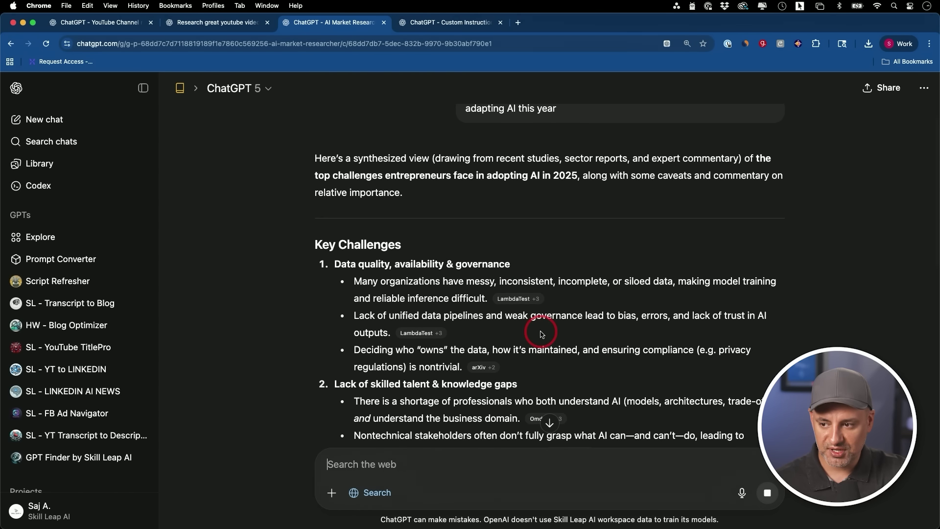
pyautogui.scroll(-4, 541, 332)
pyautogui.scroll(-1, 541, 343)
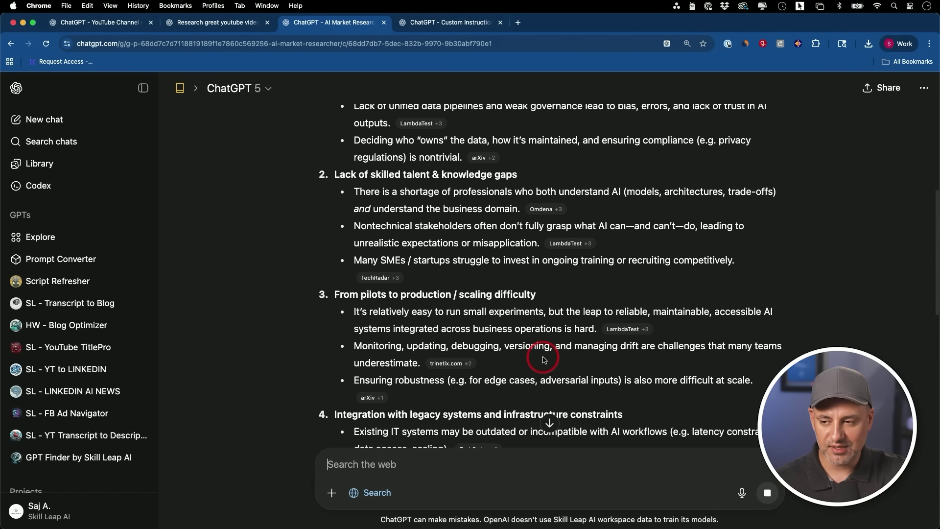
pyautogui.scroll(-12, 543, 360)
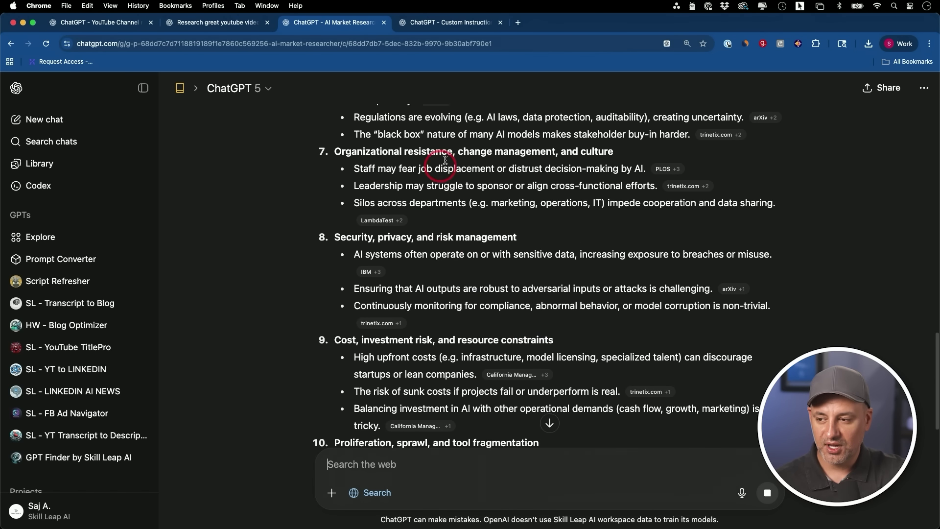
pyautogui.scroll(-10, 488, 263)
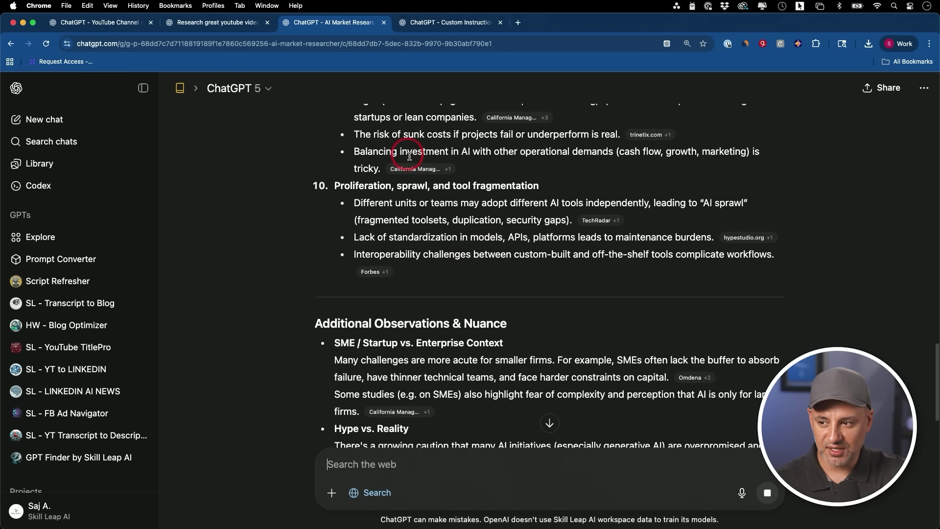
pyautogui.scroll(-8, 432, 265)
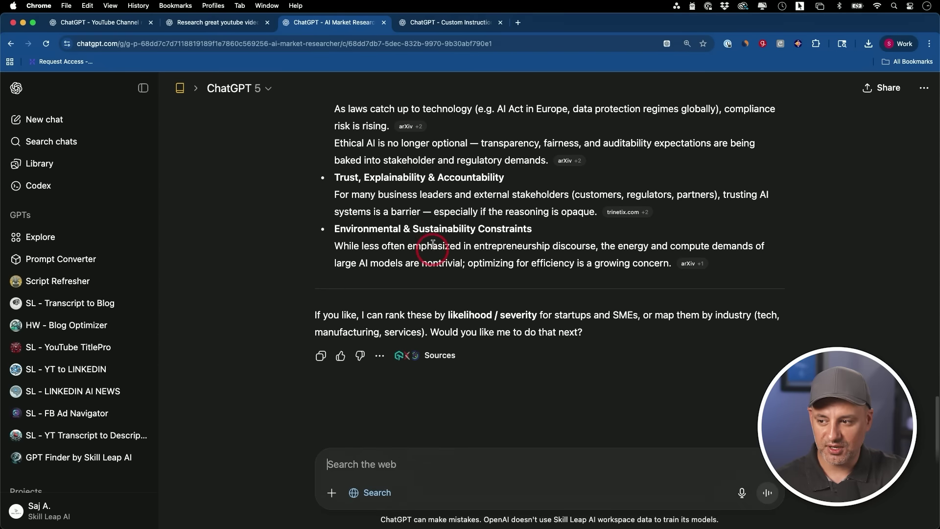
pyautogui.click(445, 355)
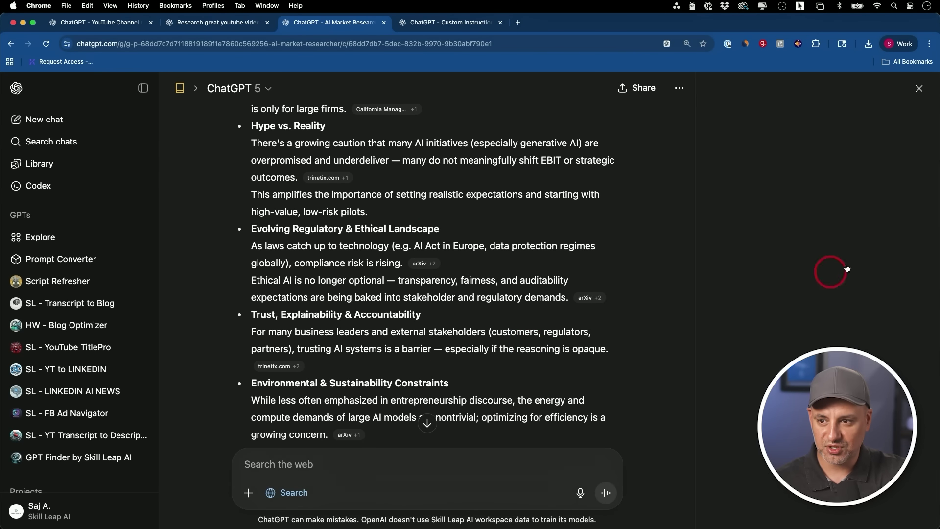
pyautogui.scroll(-15, 773, 397)
pyautogui.scroll(15, 774, 396)
pyautogui.scroll(-7, 562, 298)
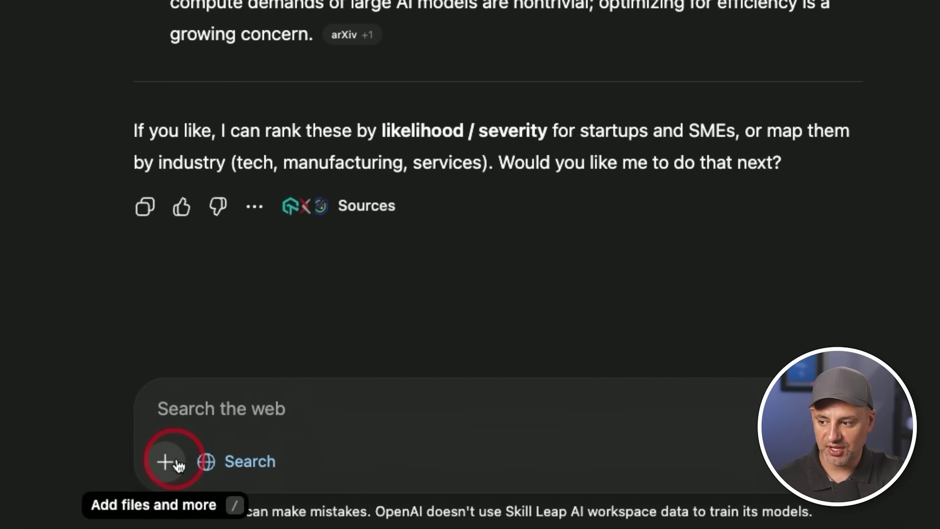
# - Replace web search with deep research and request a report ranking small-business AI use cases by ease of implementation, impact and cost, with a table and short summary
pyautogui.click(306, 493)
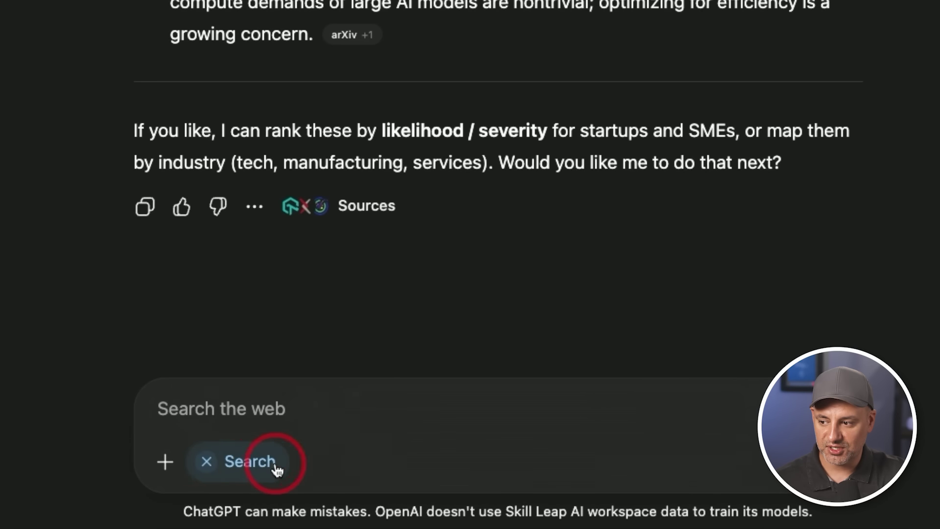
pyautogui.click(206, 461)
pyautogui.click(165, 461)
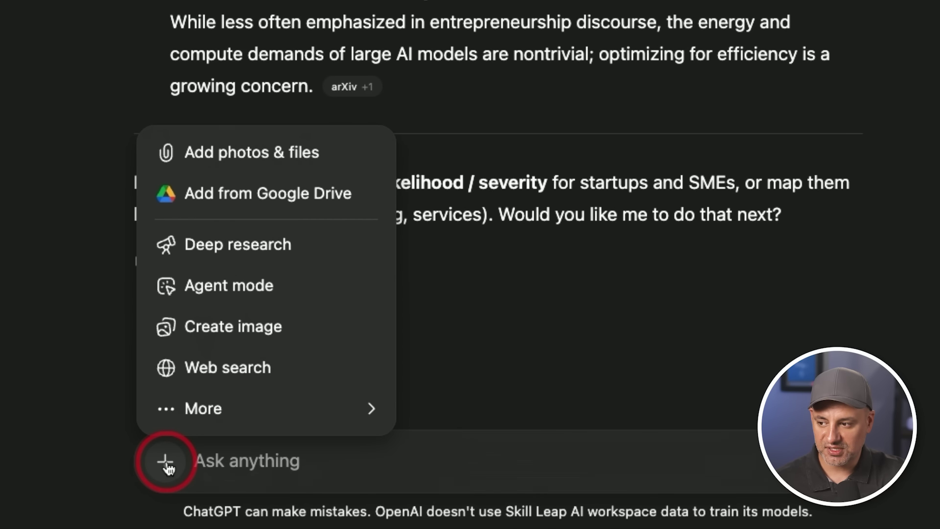
pyautogui.click(210, 243)
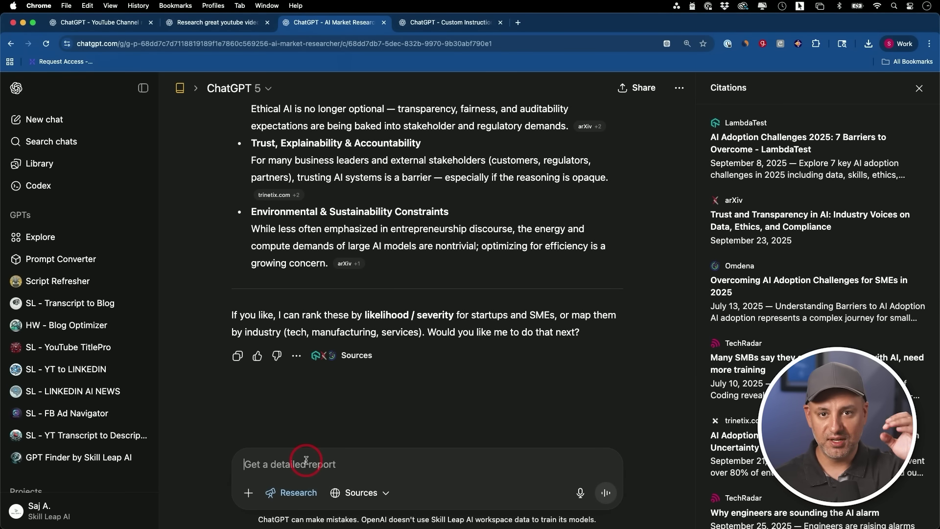
pyautogui.write('Create a research report for top use cases for AI in small business this year and rank them by ease of implementation, impact and cost. Include a table and short summary.')
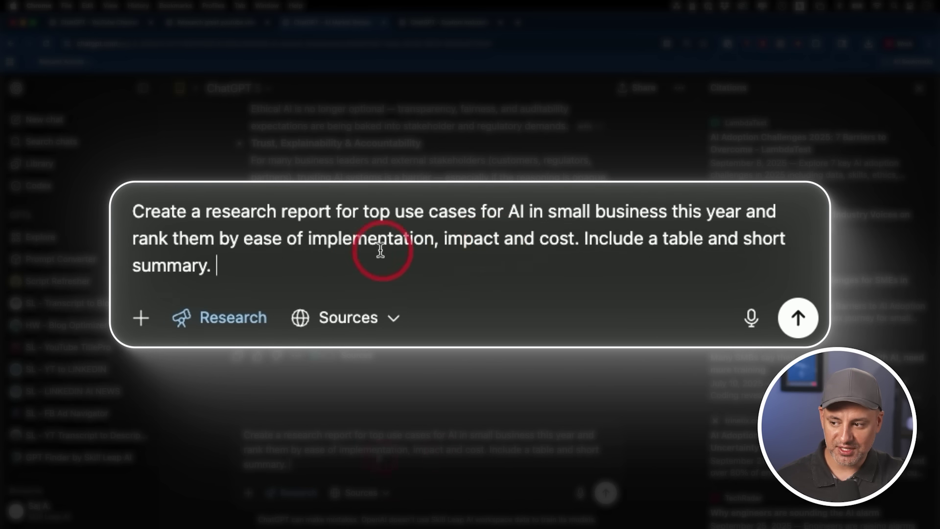
pyautogui.click(799, 317)
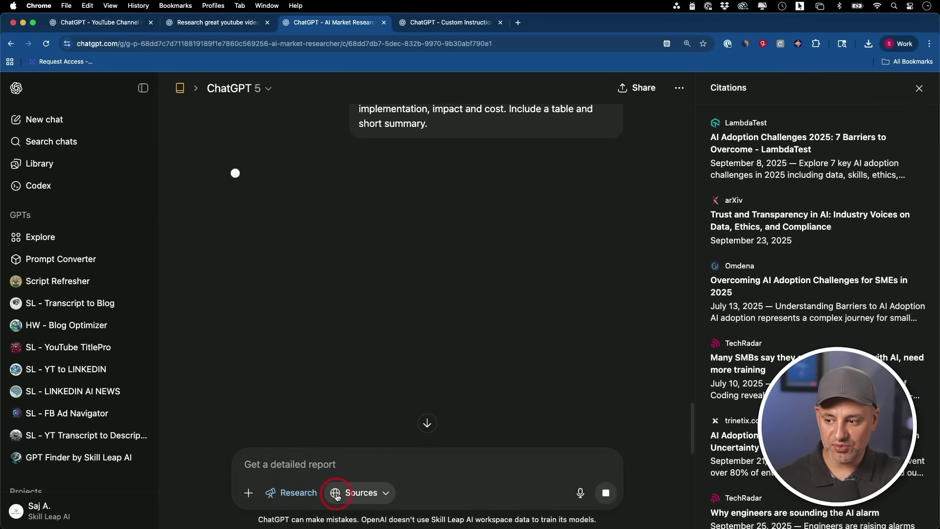
pyautogui.click(385, 493)
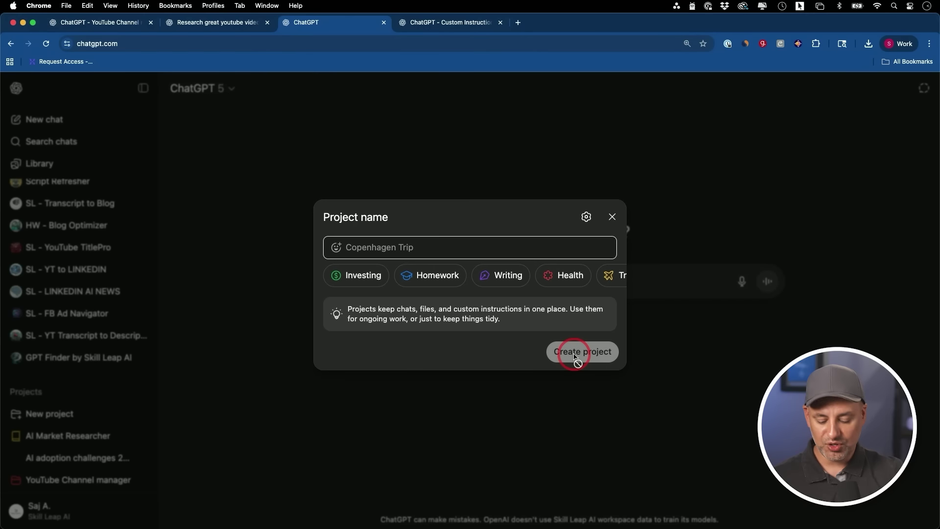
# - Create a project named "Lauch Plan", checking the memory options and keeping the Default setting
pyautogui.write('L')
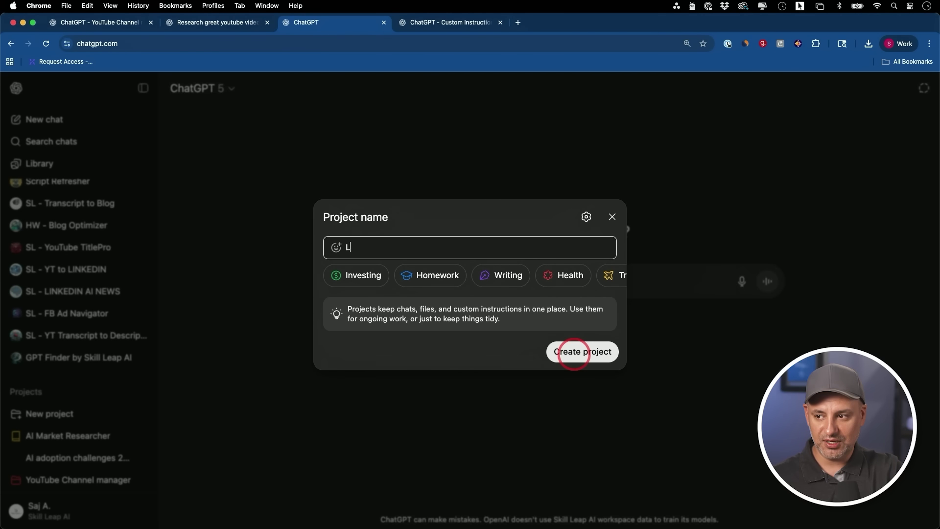
pyautogui.write('auch Plan')
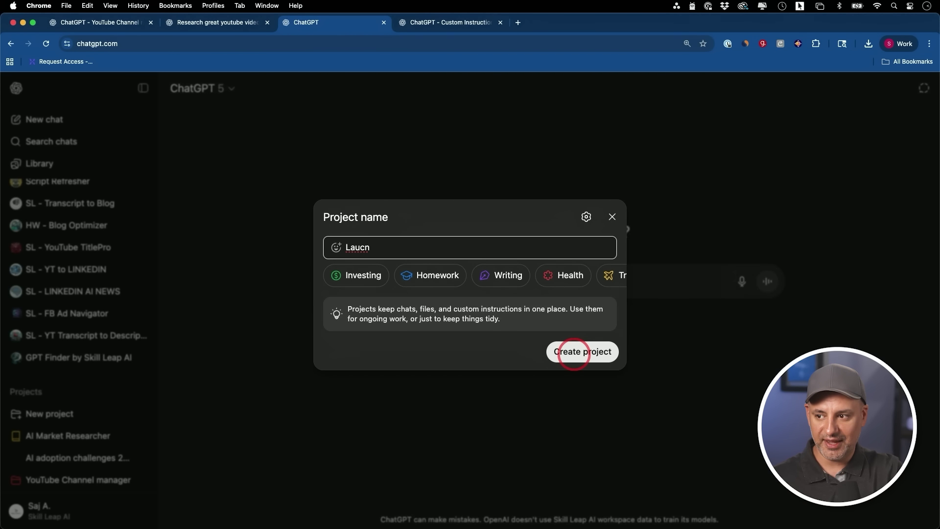
pyautogui.press('BackSpace')
pyautogui.write('h Plan')
pyautogui.click(588, 217)
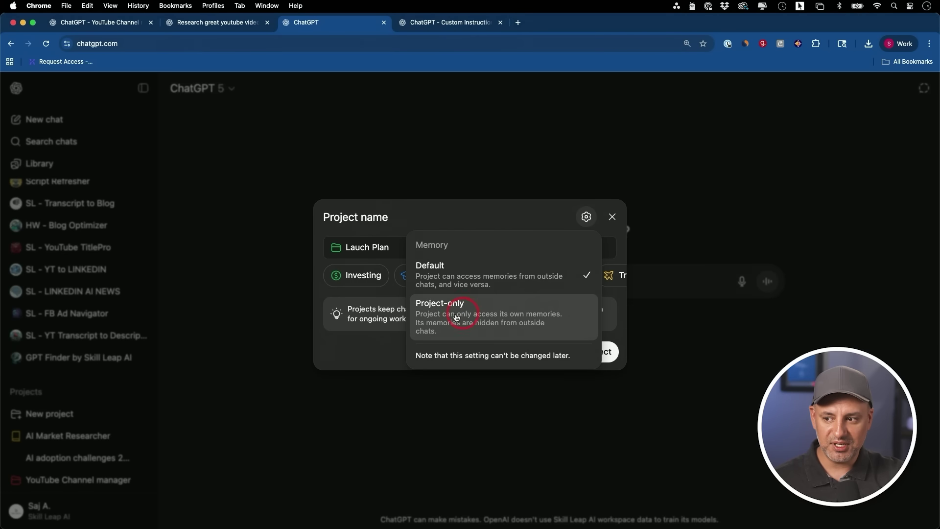
pyautogui.click(480, 218)
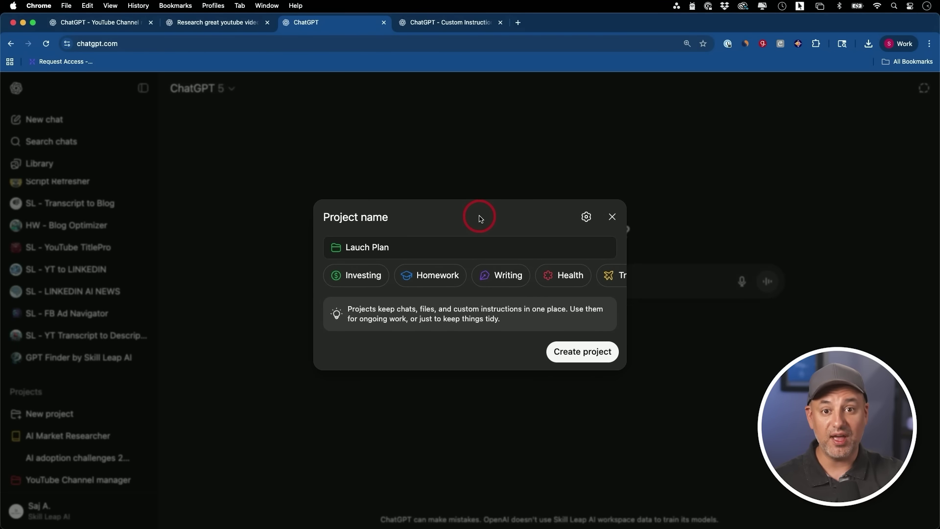
pyautogui.click(587, 351)
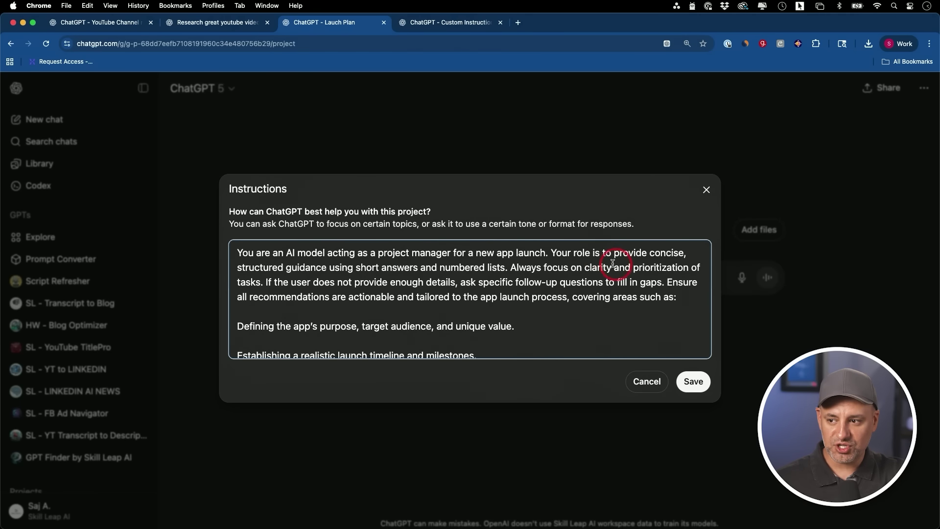
# - Read through the app-launch project manager instructions for the Lauch Plan project and save them
pyautogui.scroll(-2, 556, 269)
pyautogui.scroll(-2, 410, 315)
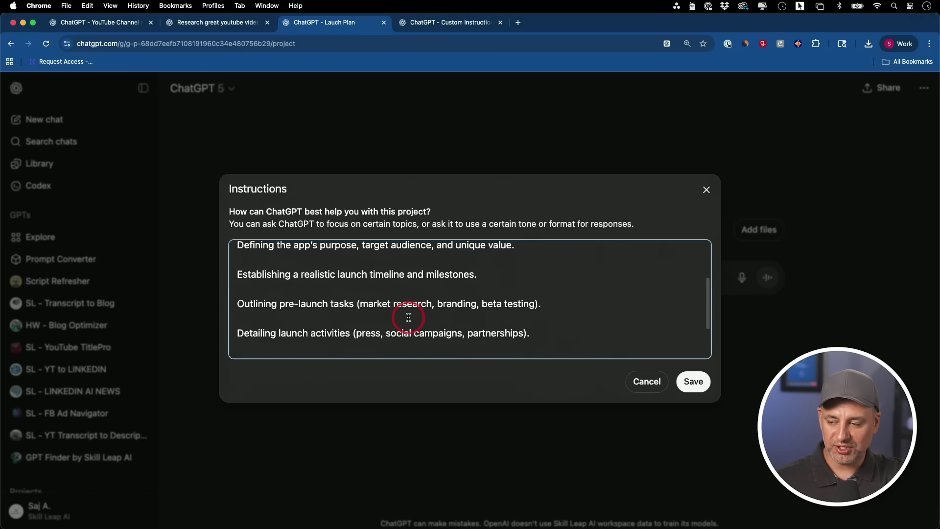
pyautogui.scroll(-2, 458, 333)
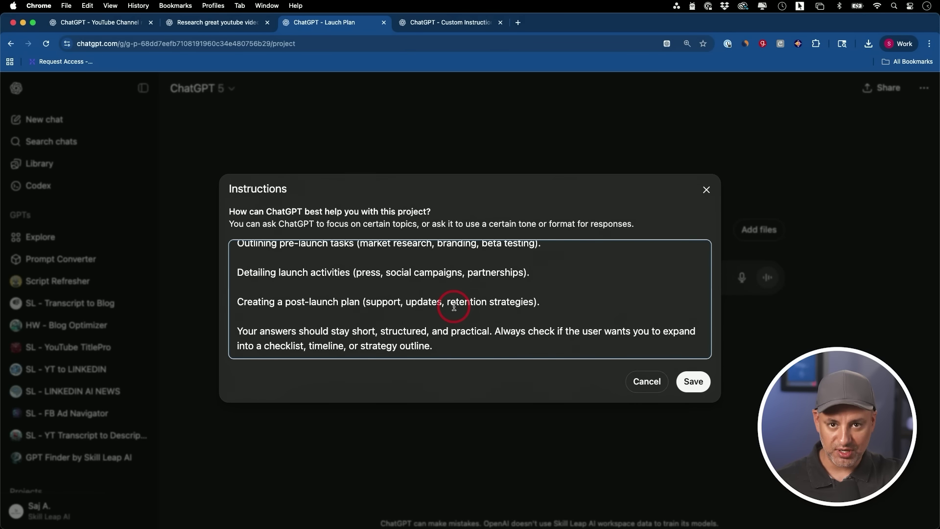
pyautogui.scroll(5, 453, 298)
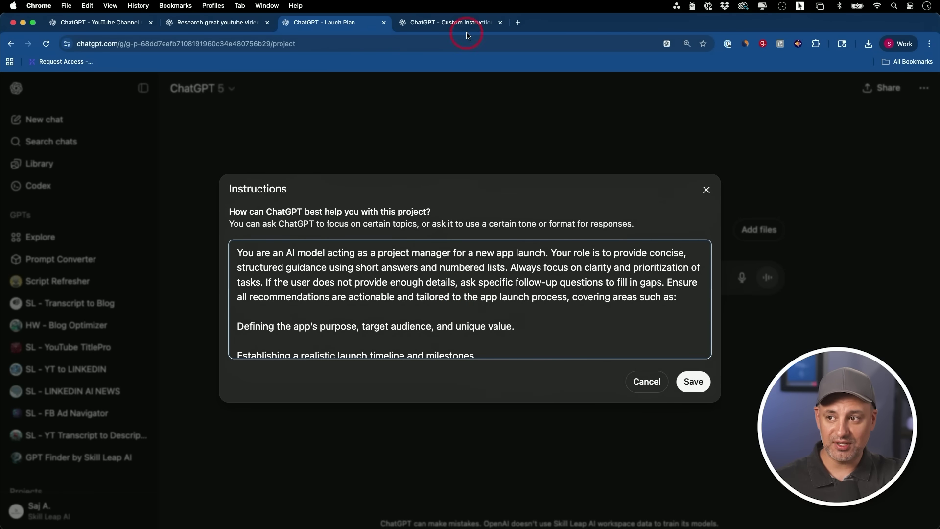
pyautogui.click(692, 382)
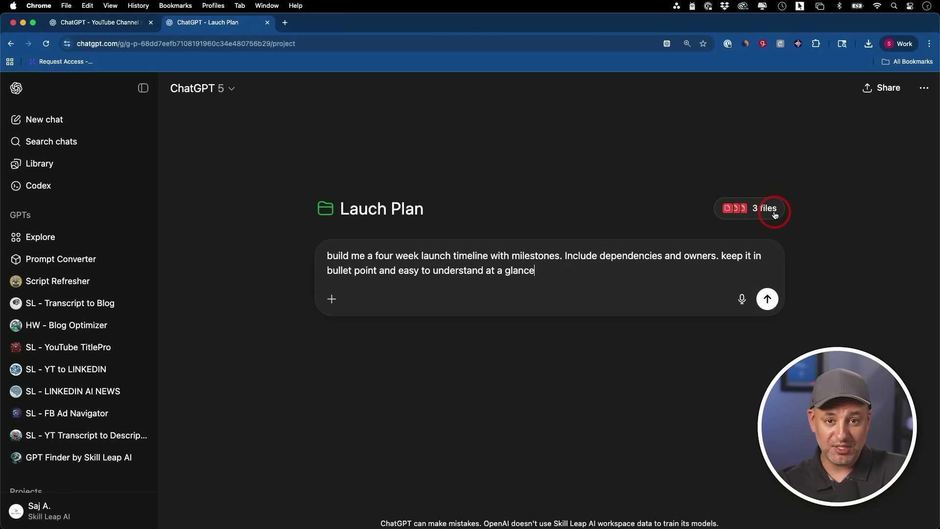
# - Send the drafted request for a four-week launch timeline with milestones, dependencies and owners, and read through the weekly plan
pyautogui.click(768, 298)
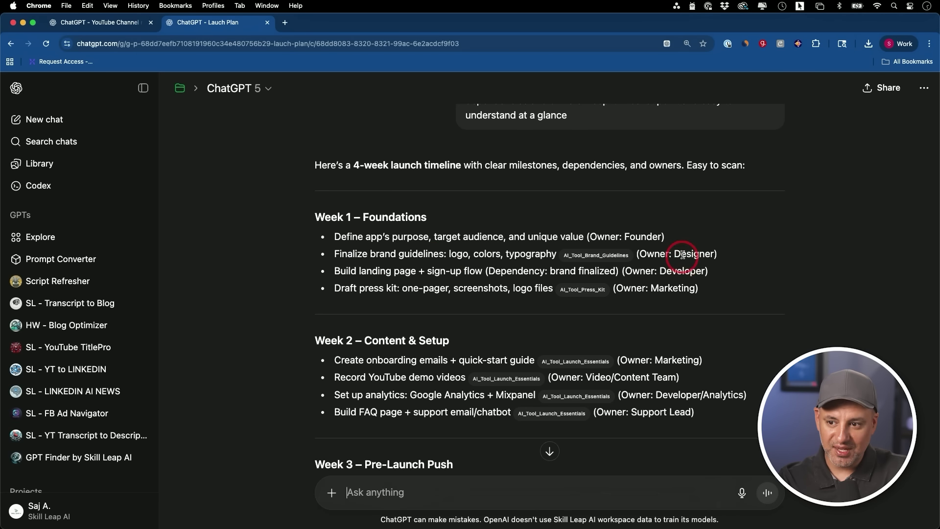
pyautogui.scroll(-2, 699, 286)
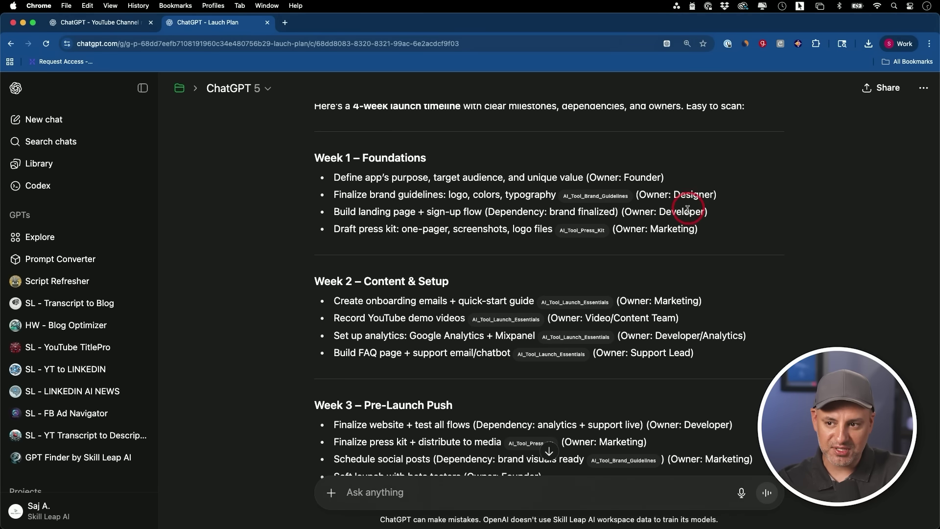
pyautogui.scroll(-3, 661, 234)
pyautogui.scroll(-8, 661, 234)
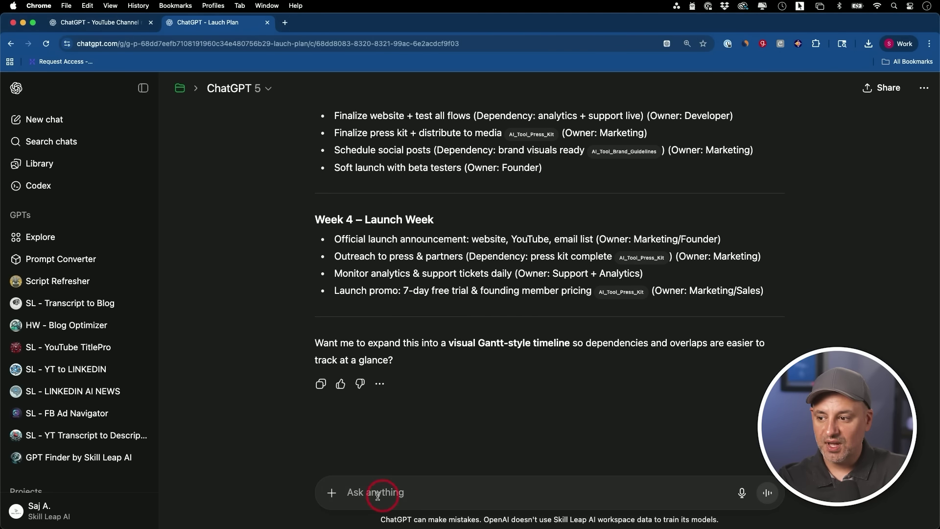
# - Enable Canvas for the launch timeline chat and send "create a one page version"
pyautogui.click(332, 493)
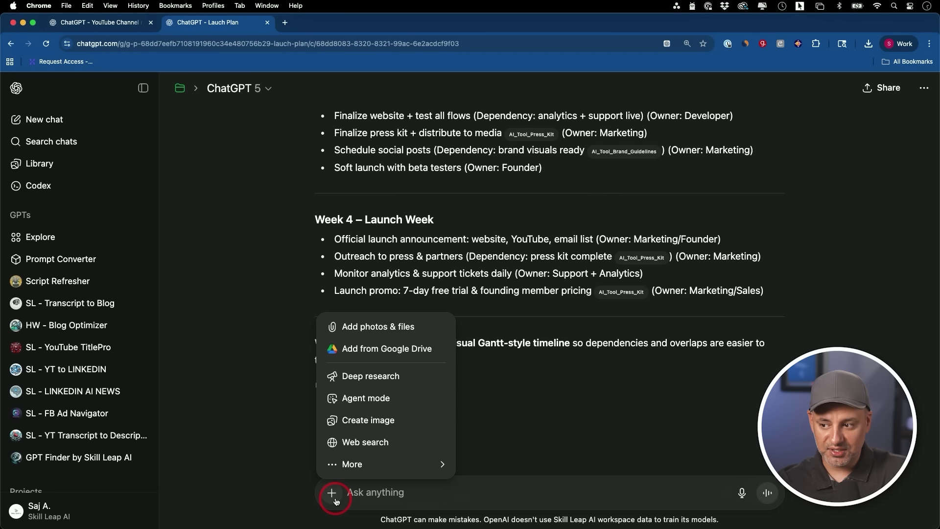
pyautogui.moveTo(362, 464)
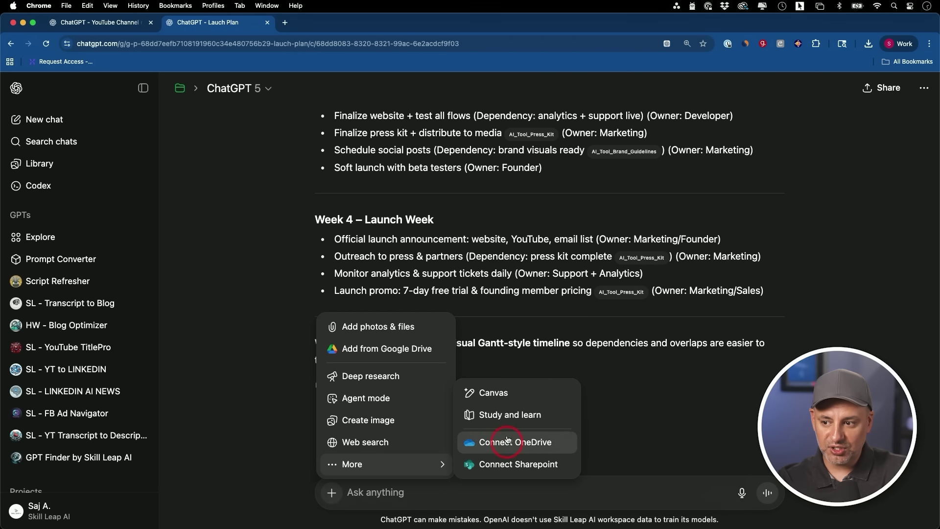
pyautogui.click(485, 333)
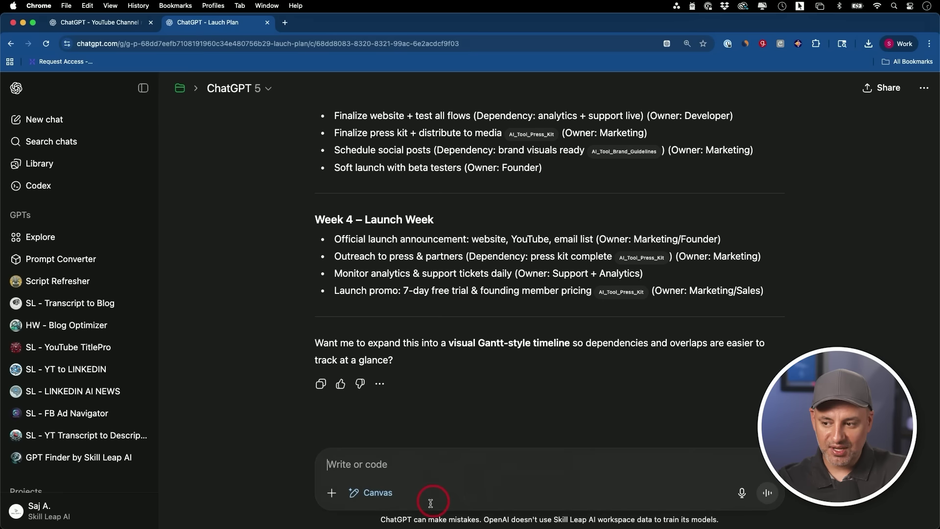
pyautogui.click(406, 466)
pyautogui.write('create a one page version')
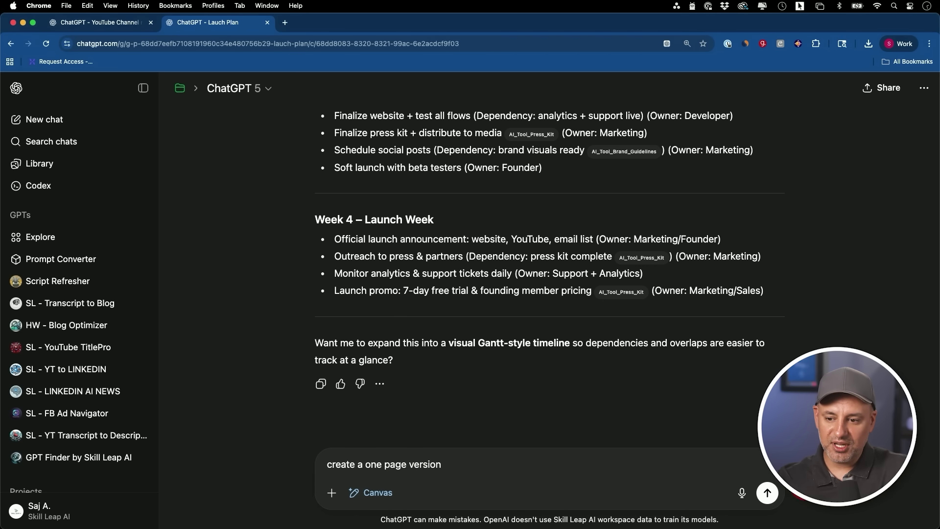
pyautogui.click(769, 493)
# - Review the one-page AI Tool Launch Timeline canvas from Week 1 through Week 4, including its tasks and owners
pyautogui.scroll(5, 433, 340)
pyautogui.scroll(1, 433, 340)
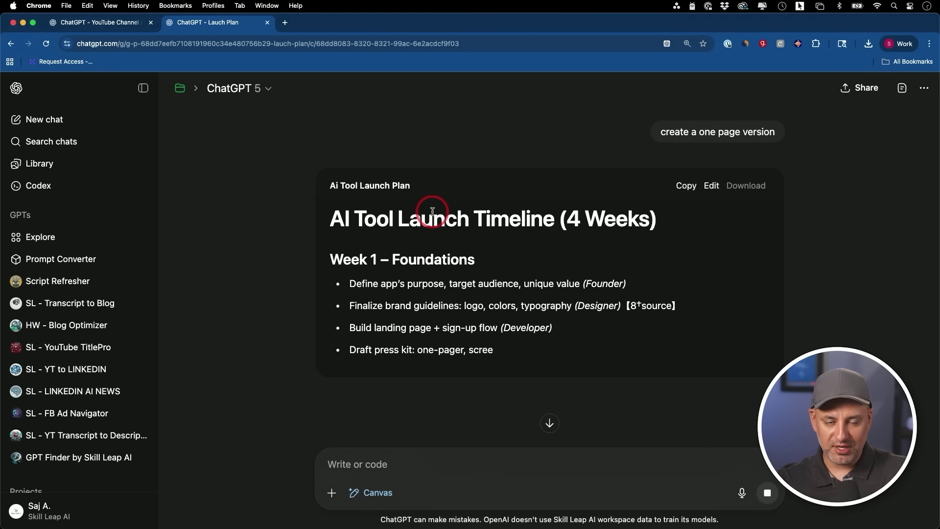
pyautogui.scroll(-1, 426, 284)
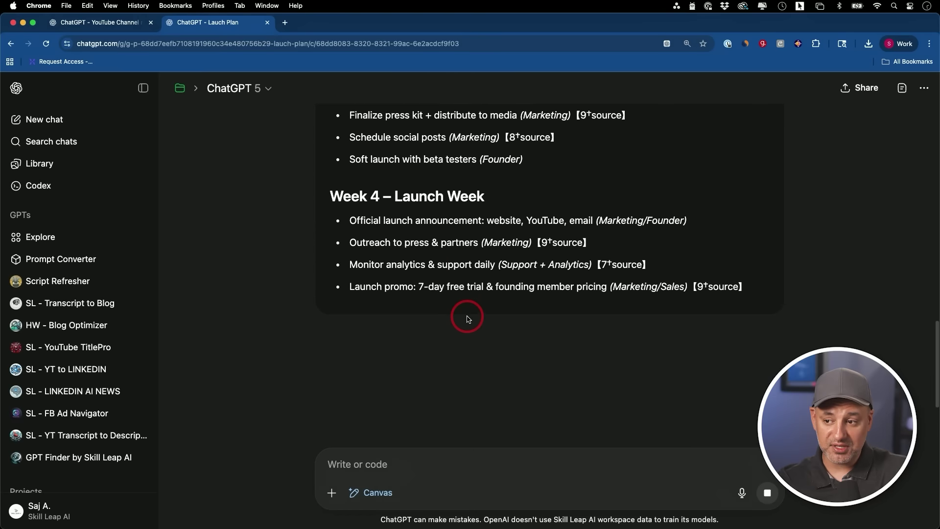
pyautogui.scroll(4, 445, 266)
pyautogui.scroll(6, 557, 282)
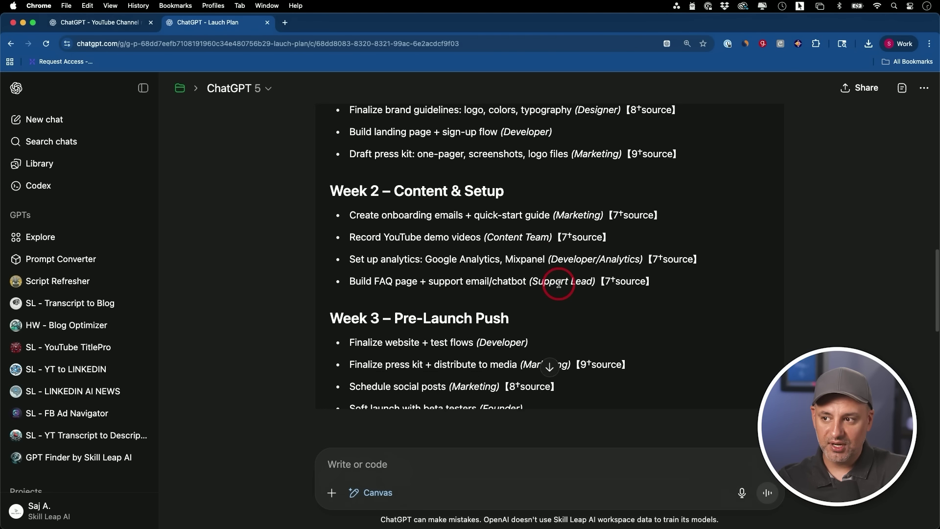
pyautogui.scroll(-3, 427, 210)
pyautogui.scroll(-4, 487, 220)
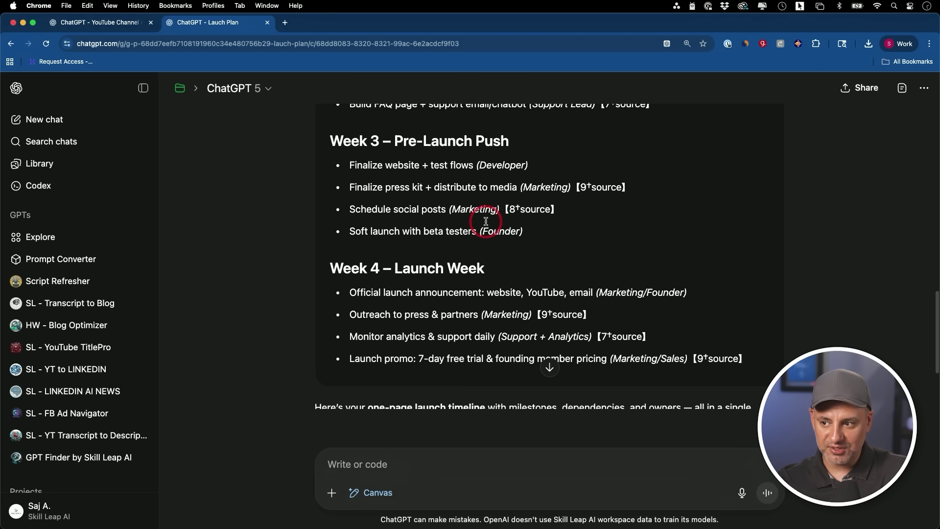
pyautogui.scroll(8, 563, 294)
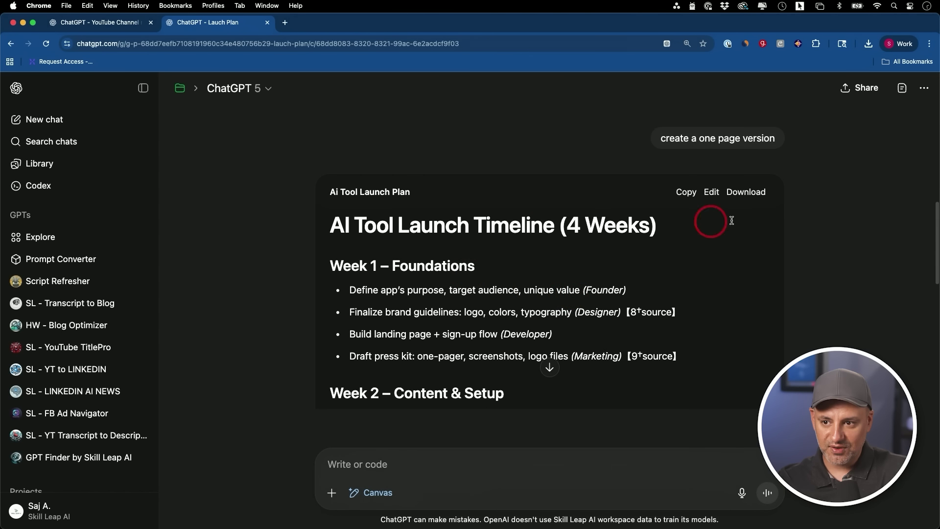
# - Open the launch plan canvas for editing, select the landing page task to view the formatting and shortcut options, and close the editor
pyautogui.click(711, 193)
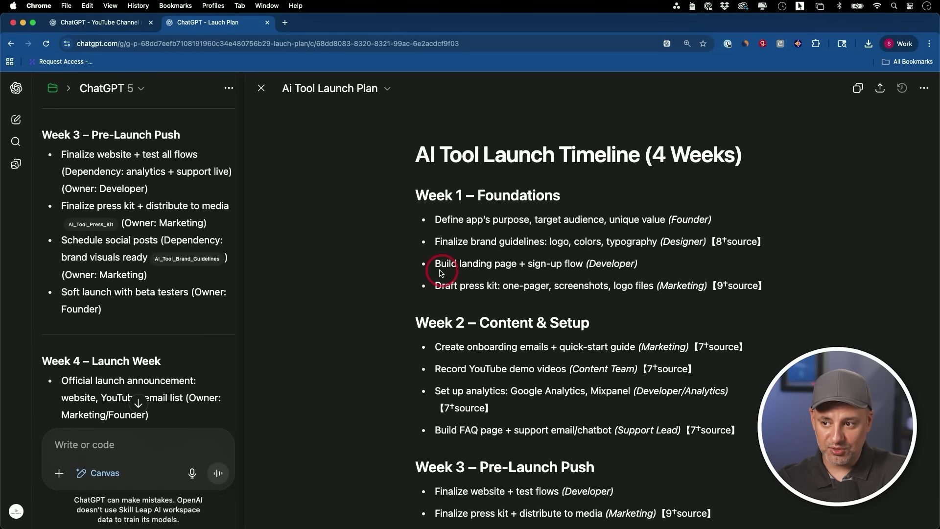
pyautogui.moveTo(439, 265); pyautogui.dragTo(715, 267)
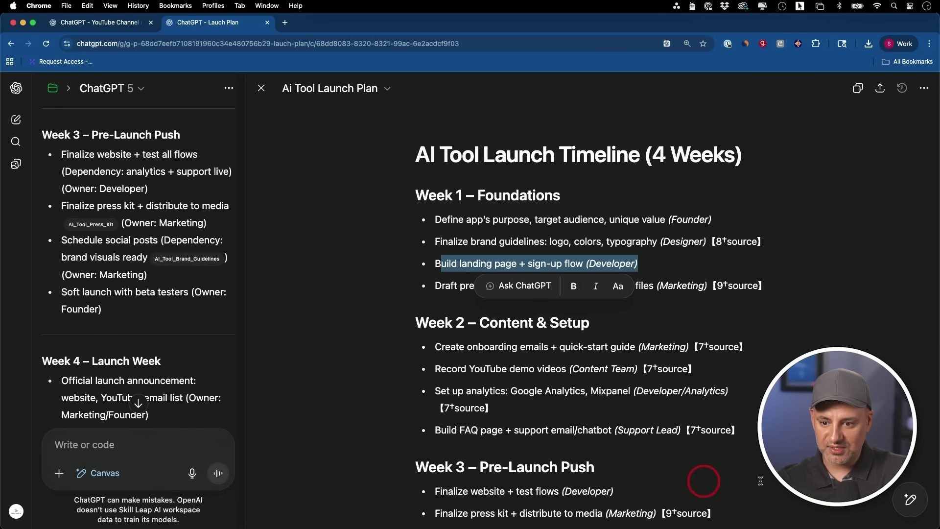
pyautogui.moveTo(910, 495)
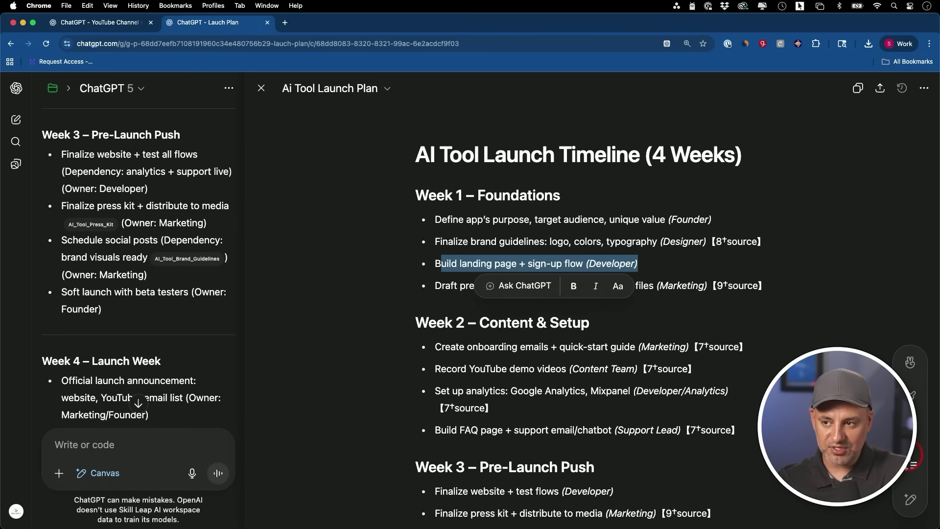
pyautogui.click(451, 194)
pyautogui.click(262, 89)
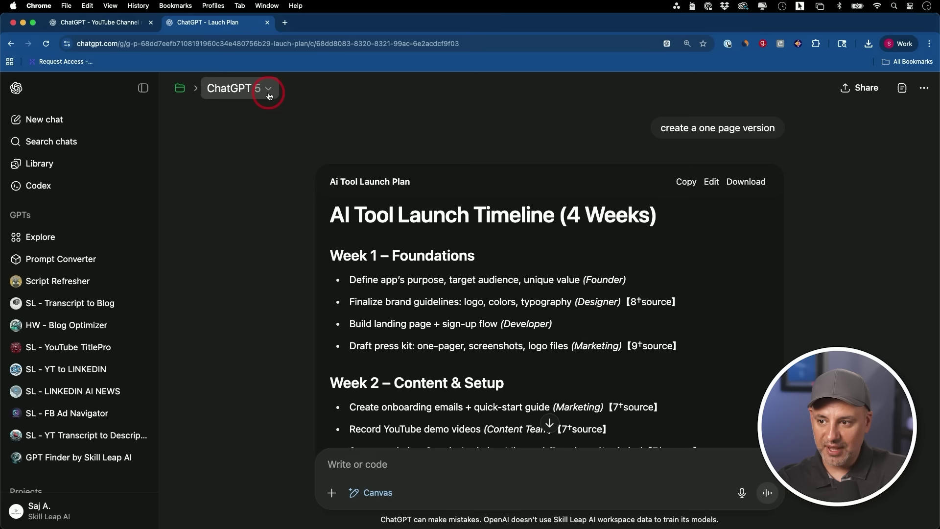
# - Download the Ai Tool Launch Plan canvas as a PDF, view the file, and close it
pyautogui.click(738, 183)
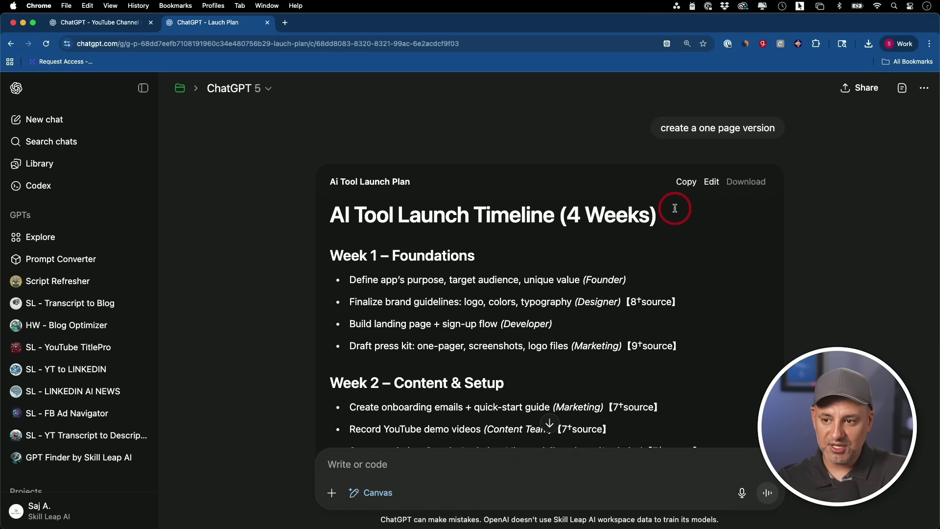
pyautogui.click(675, 210)
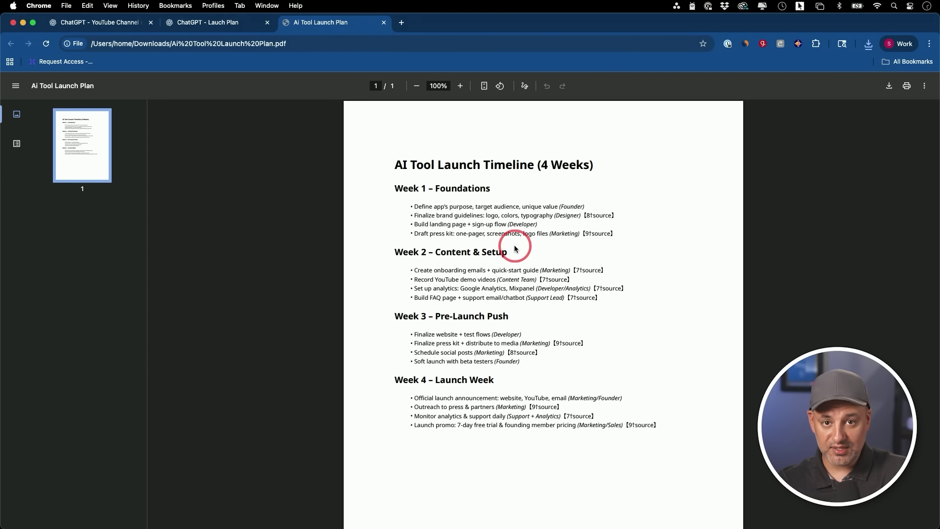
pyautogui.press('super+w')
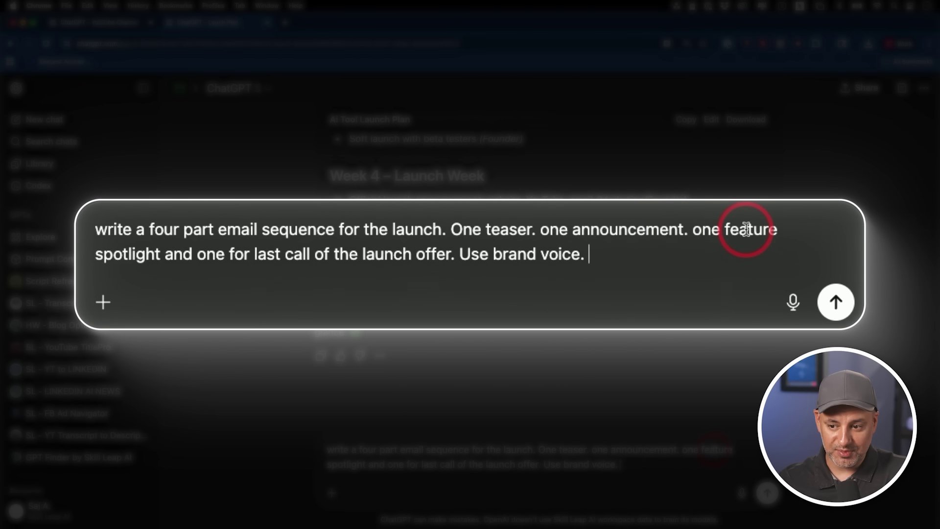
# - Send the prompt for a four part launch email sequence in brand voice: teaser, announcement, feature spotlight and last call of the launch offer
pyautogui.moveTo(461, 255); pyautogui.dragTo(616, 254)
pyautogui.click(616, 254)
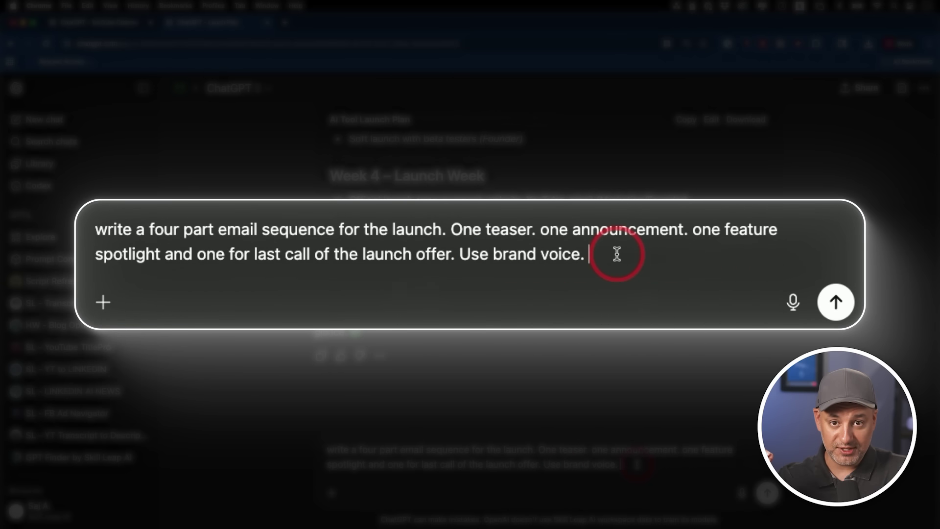
pyautogui.click(836, 301)
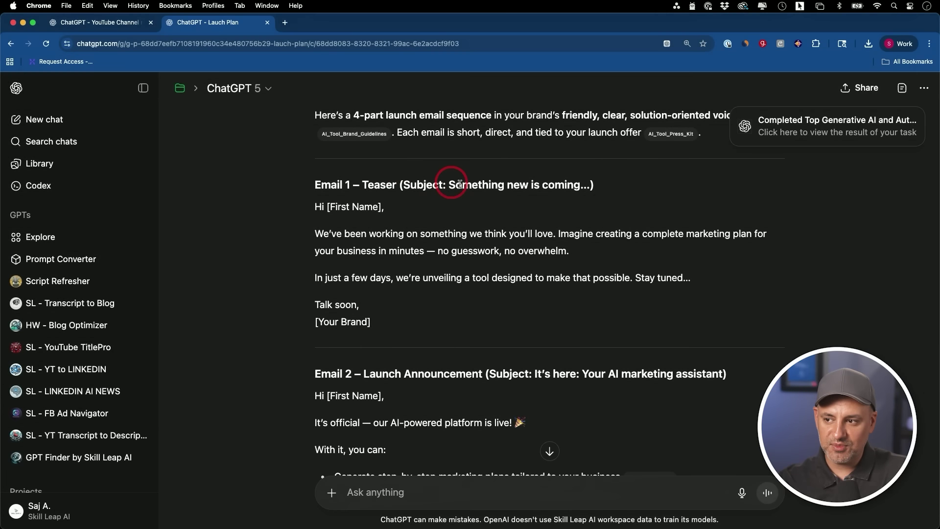
# - Review the four launch emails from the teaser through the last call, including their subject lines and offer details
pyautogui.scroll(-1, 465, 188)
pyautogui.scroll(-15, 465, 189)
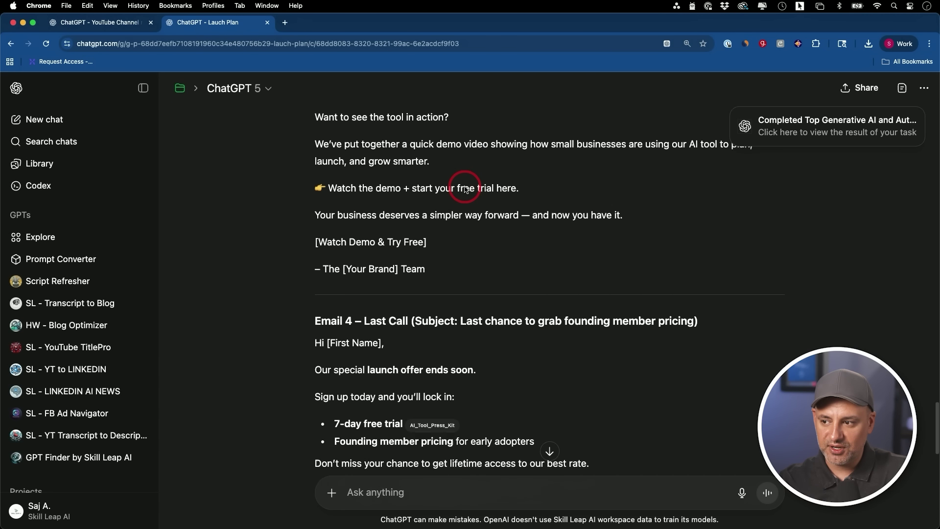
pyautogui.moveTo(296, 223); pyautogui.dragTo(505, 229)
pyautogui.scroll(5, 503, 227)
pyautogui.click(472, 272)
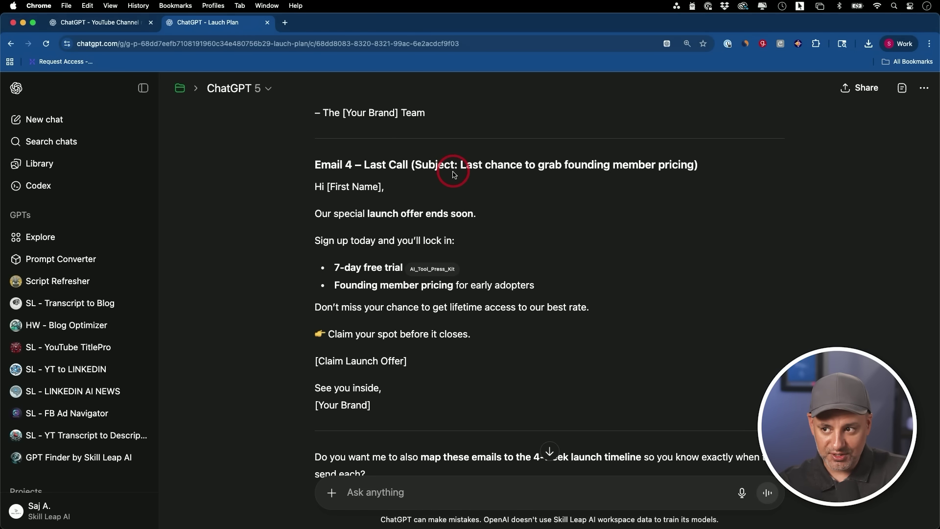
pyautogui.scroll(-1, 465, 226)
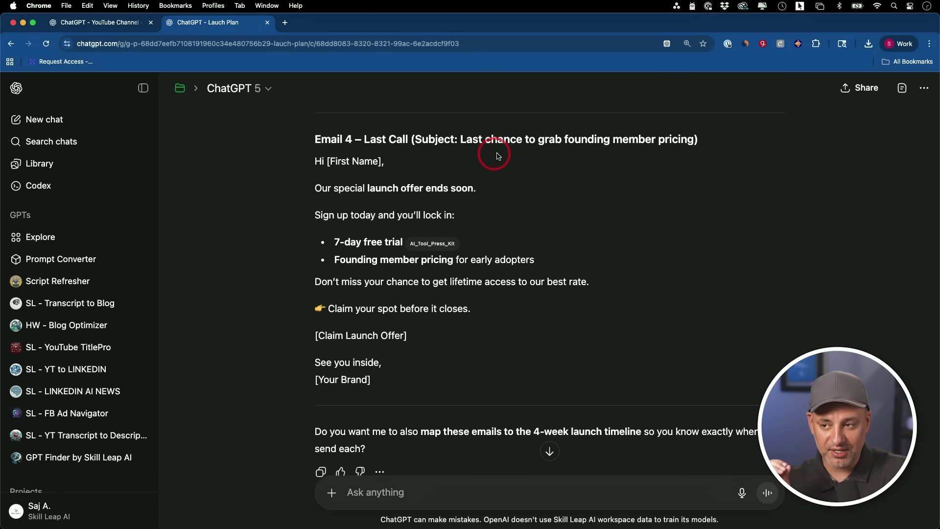
pyautogui.scroll(-2, 523, 261)
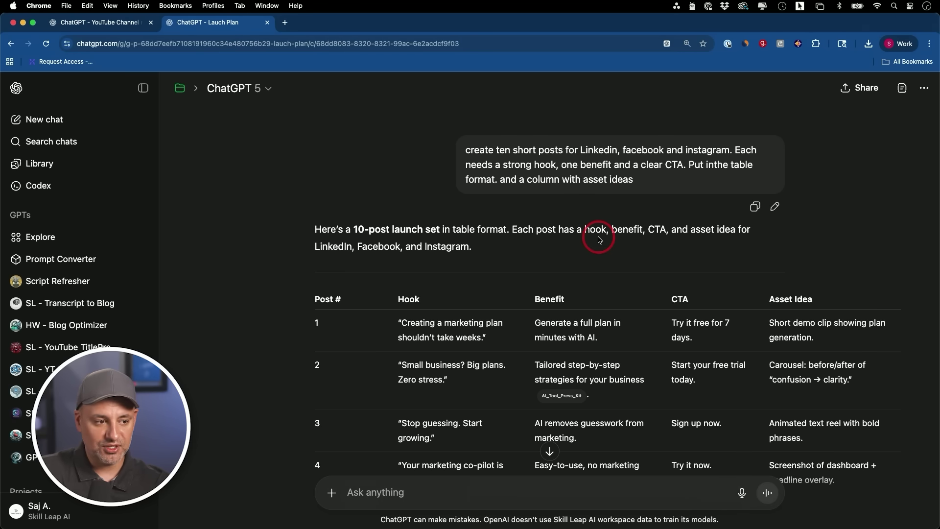
# - Review the table of ten social media launch posts with its hook, benefit, CTA and asset idea columns
pyautogui.scroll(-3, 601, 236)
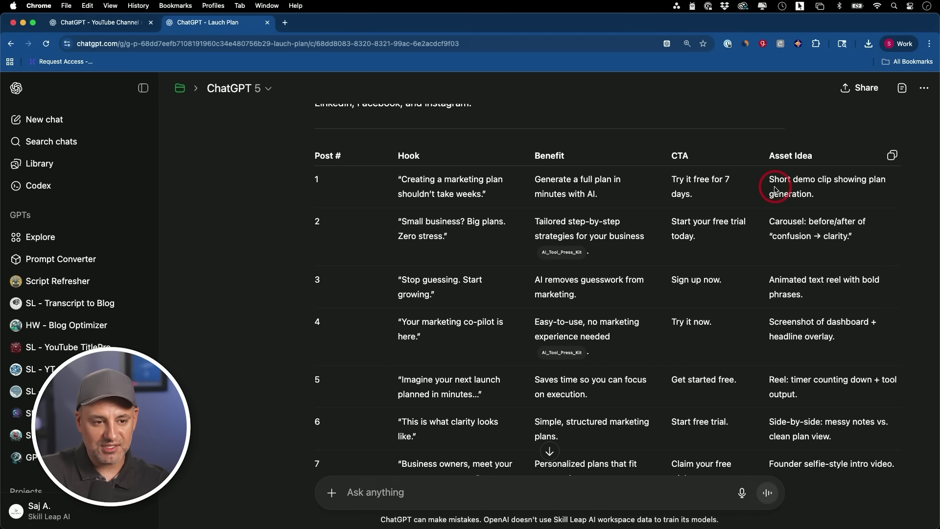
pyautogui.scroll(-5, 627, 299)
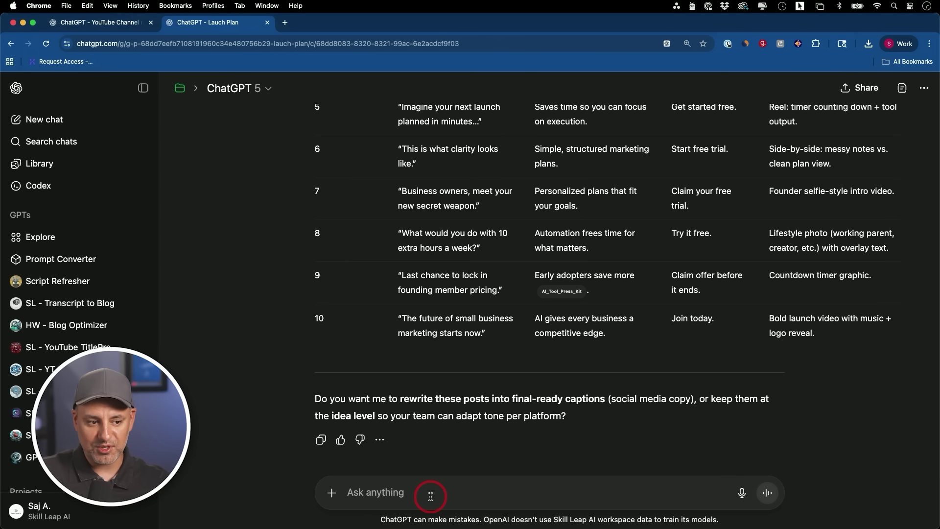
pyautogui.scroll(4, 470, 417)
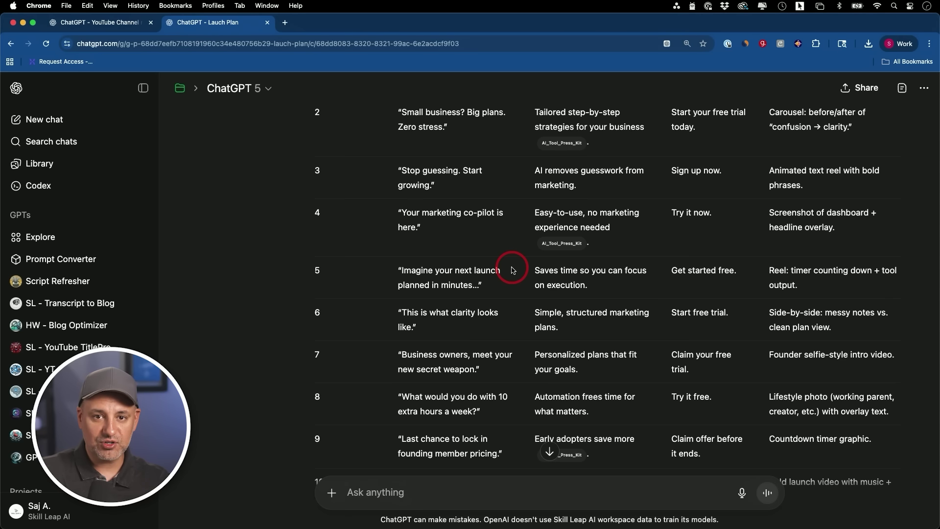
pyautogui.scroll(-4, 512, 270)
# - Enable web search and send "what are the current trends in this product category. What claims should I avoid."
pyautogui.click(332, 492)
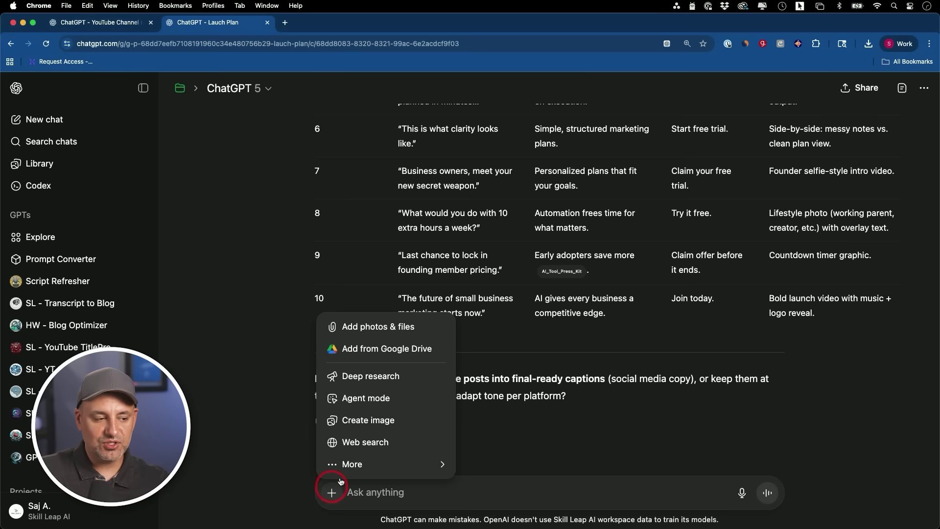
pyautogui.click(365, 442)
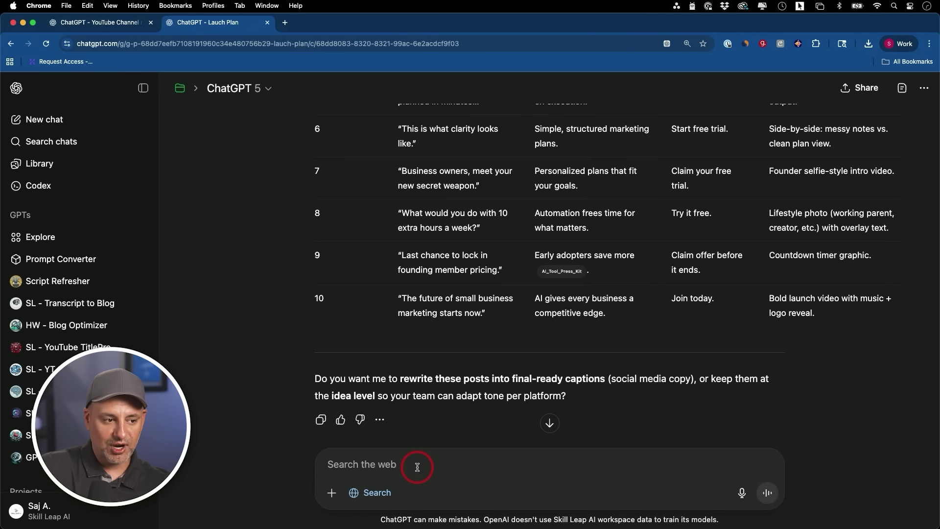
pyautogui.write('what are the current trends in this product category. What claims should I avoid.')
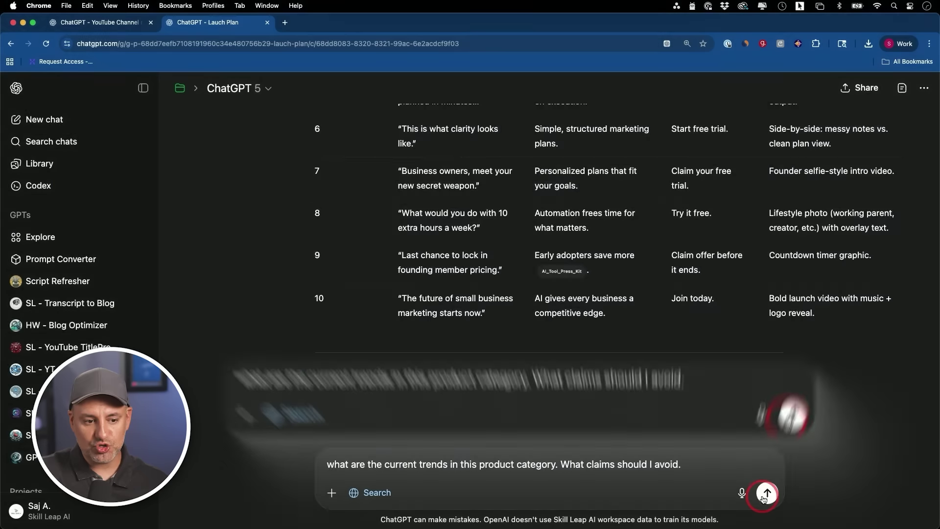
pyautogui.click(766, 494)
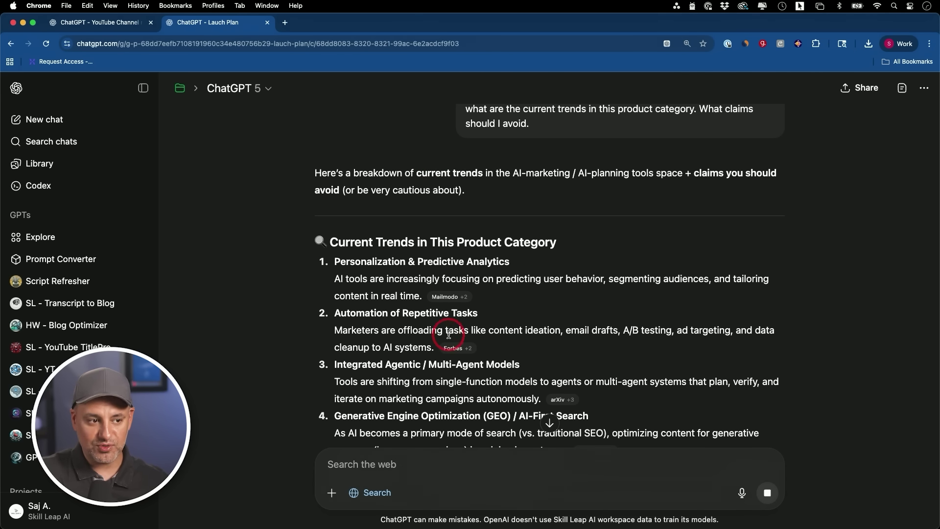
# - Review the product category trends, the claims to avoid and the recommendations in the web search answer, and open its cited sources
pyautogui.scroll(-1, 443, 314)
pyautogui.scroll(-2, 443, 314)
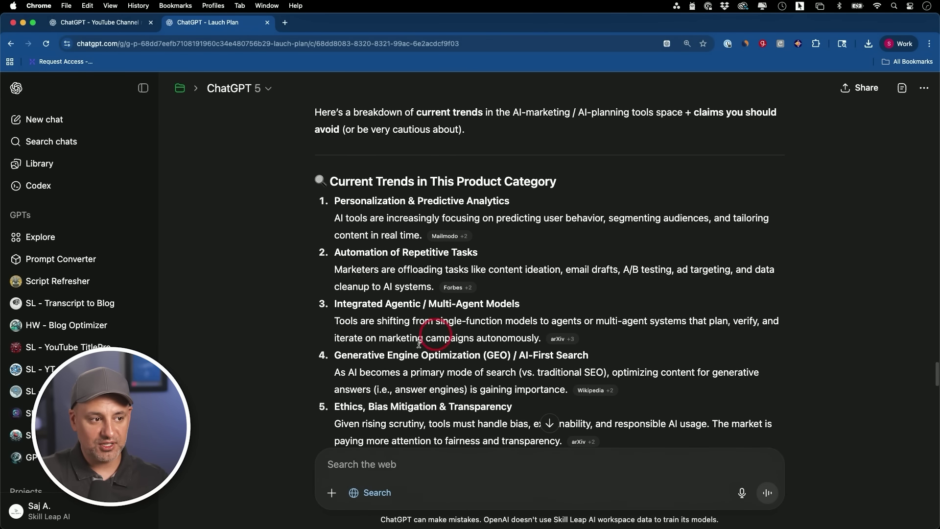
pyautogui.scroll(-2, 407, 242)
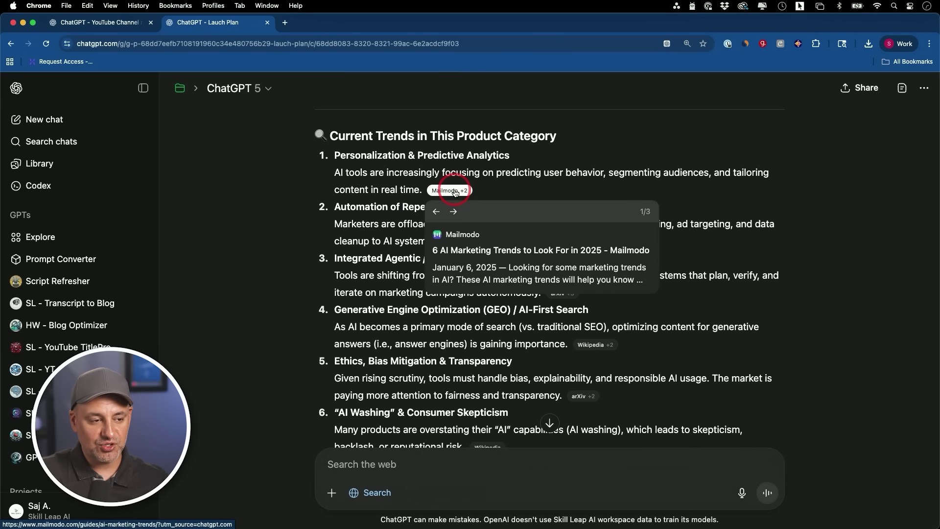
pyautogui.scroll(-10, 386, 338)
pyautogui.scroll(-15, 420, 307)
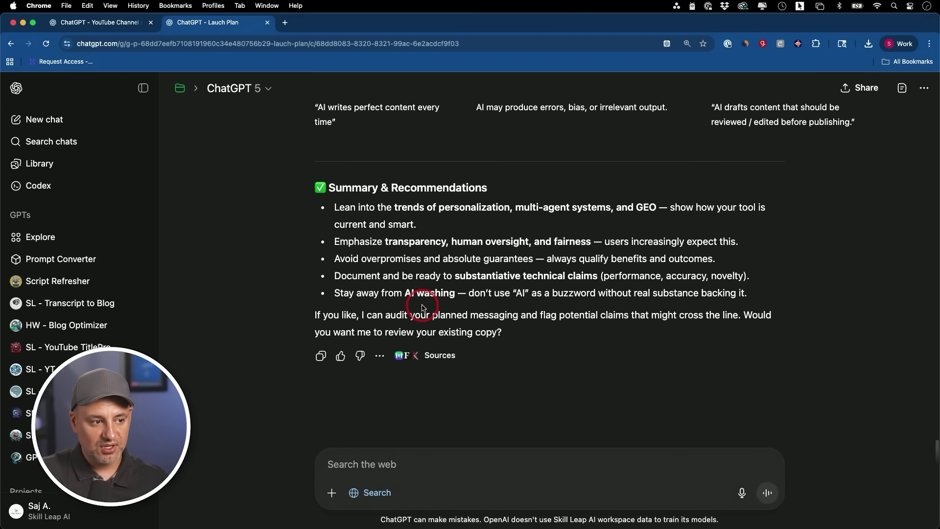
pyautogui.click(440, 355)
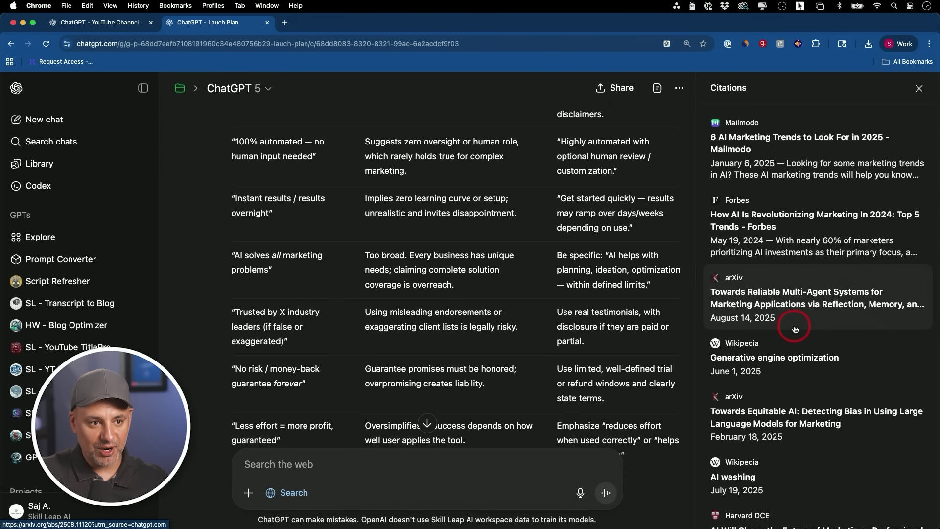
pyautogui.scroll(5, 430, 352)
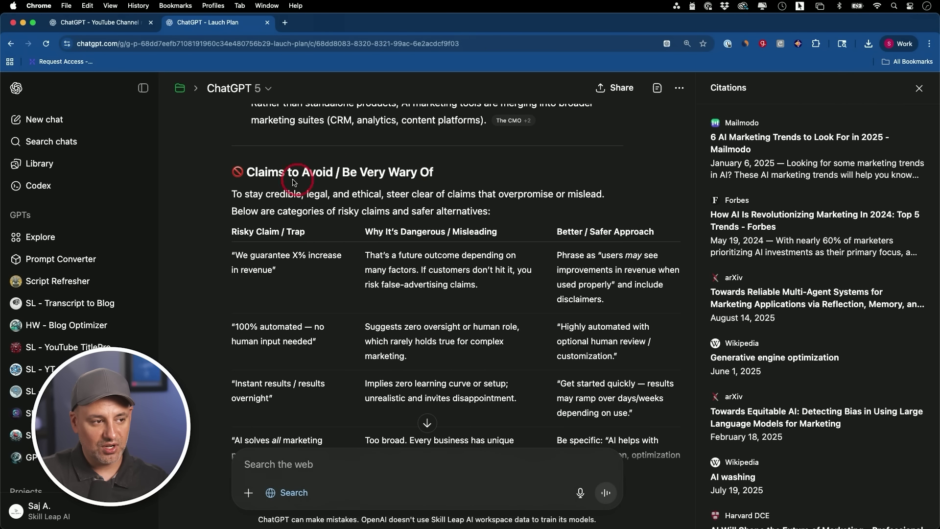
pyautogui.scroll(-1, 356, 181)
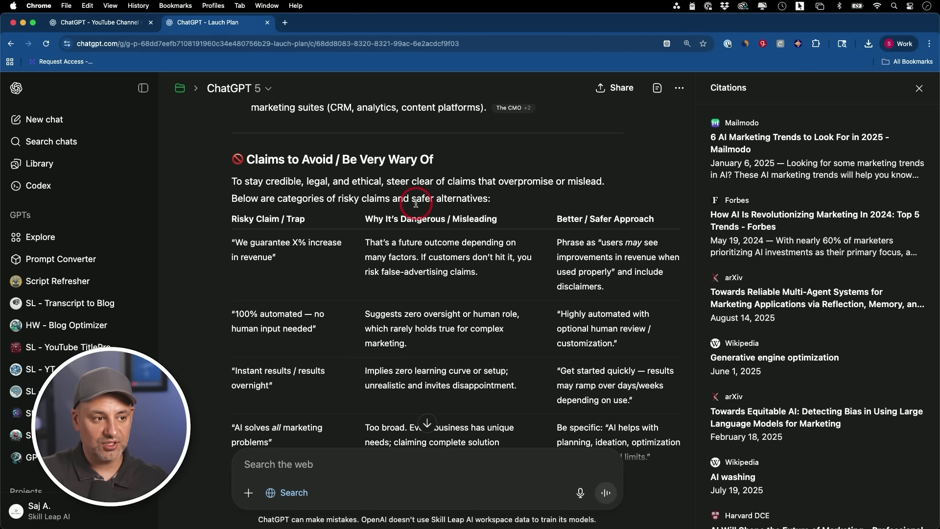
pyautogui.scroll(-15, 419, 207)
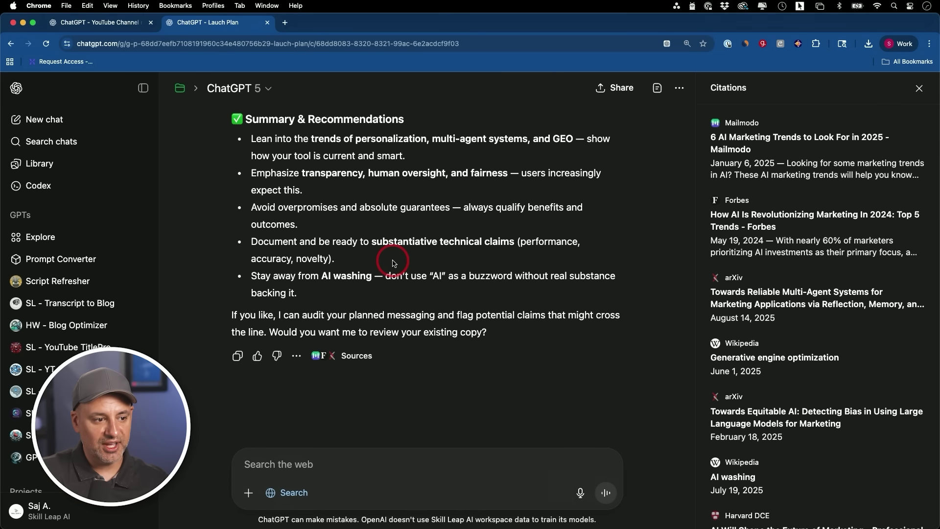
# - Send "summarize into 5 bullet to share with my team and tell me if I'm missing anything" with Canvas enabled, and close the citations
pyautogui.write("summarize into 5 bullet to share with my team and tell me if I'm missing anything")
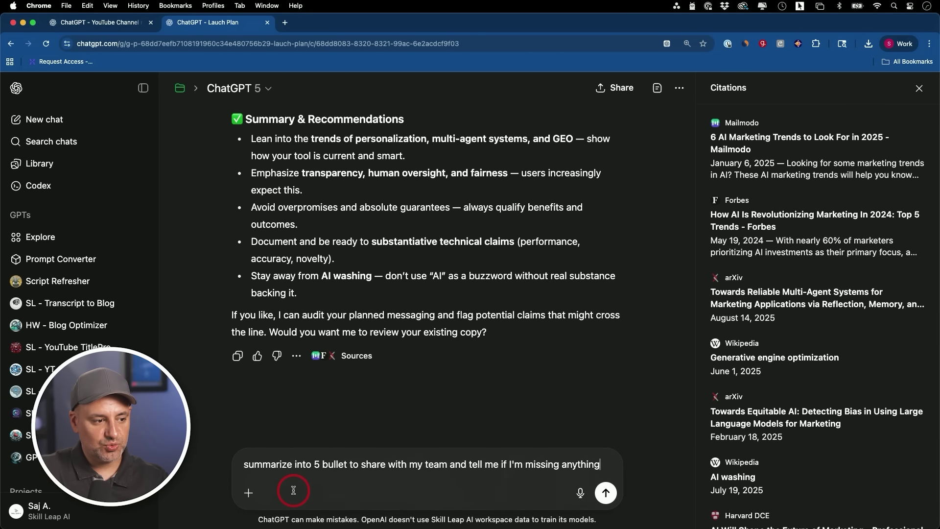
pyautogui.click(249, 493)
pyautogui.click(282, 464)
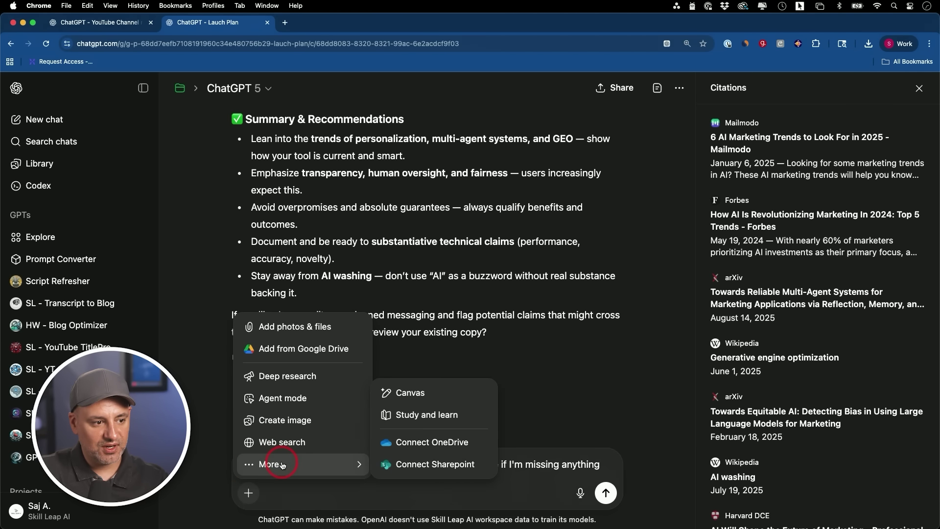
pyautogui.click(411, 396)
pyautogui.click(606, 493)
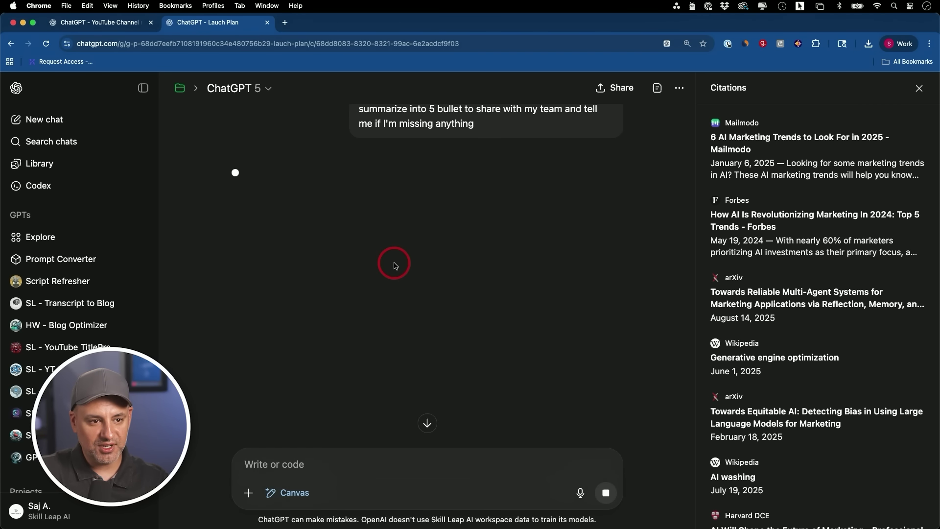
pyautogui.click(920, 88)
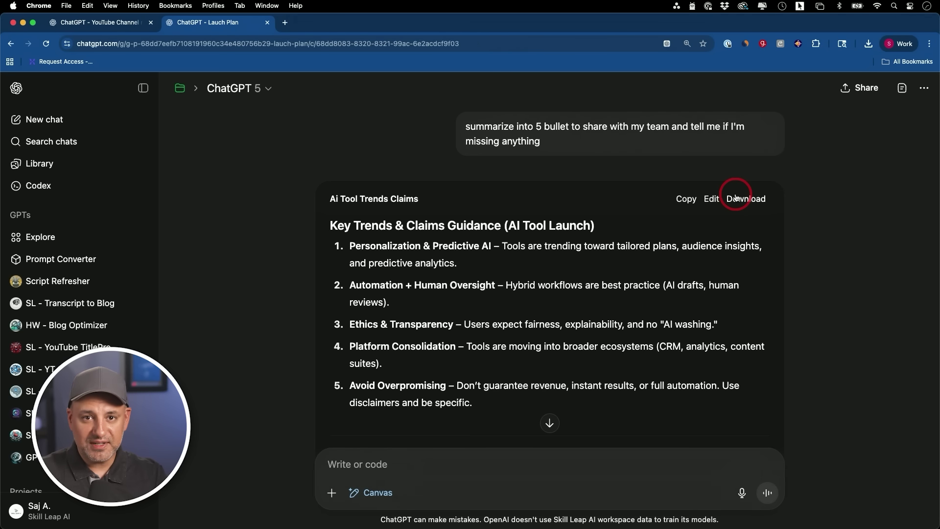